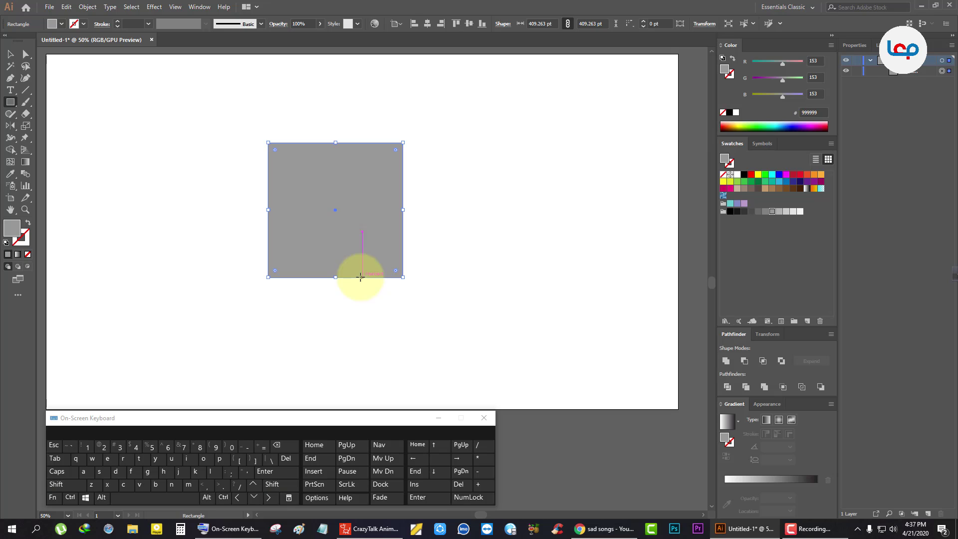
# Rotate the square 45 degrees into a diamond, swap its fill and stroke, and move it slightly up and left.
pyautogui.click(11, 54)
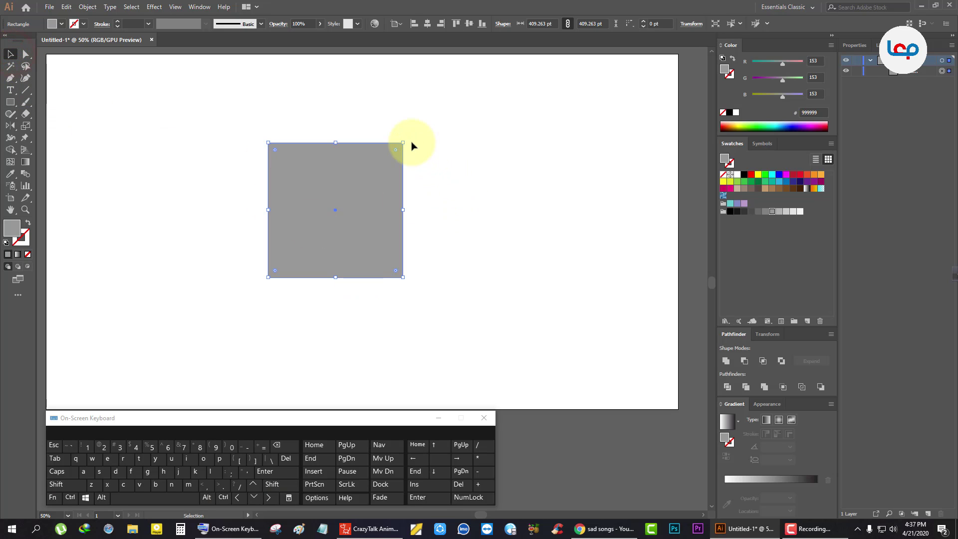
pyautogui.moveTo(405, 139); pyautogui.dragTo(439, 249)
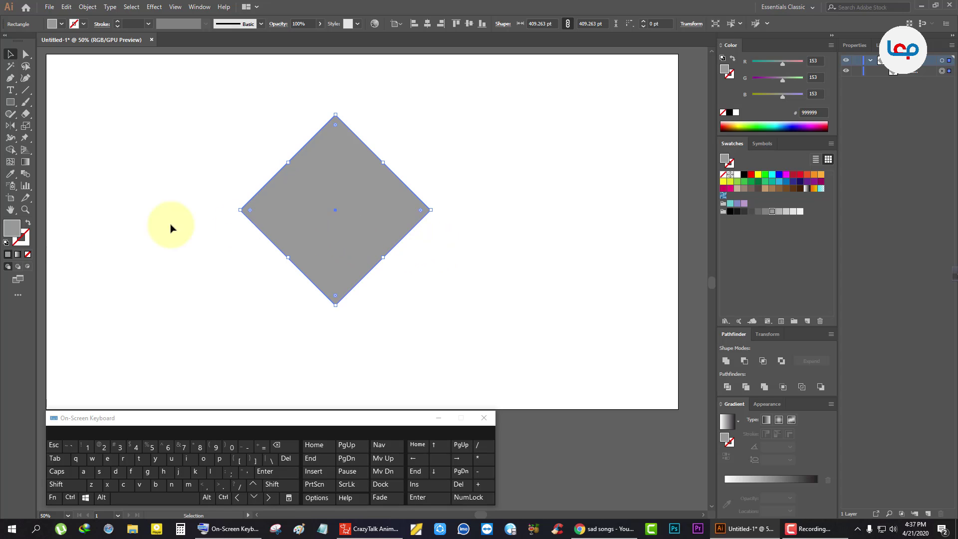
pyautogui.click(28, 223)
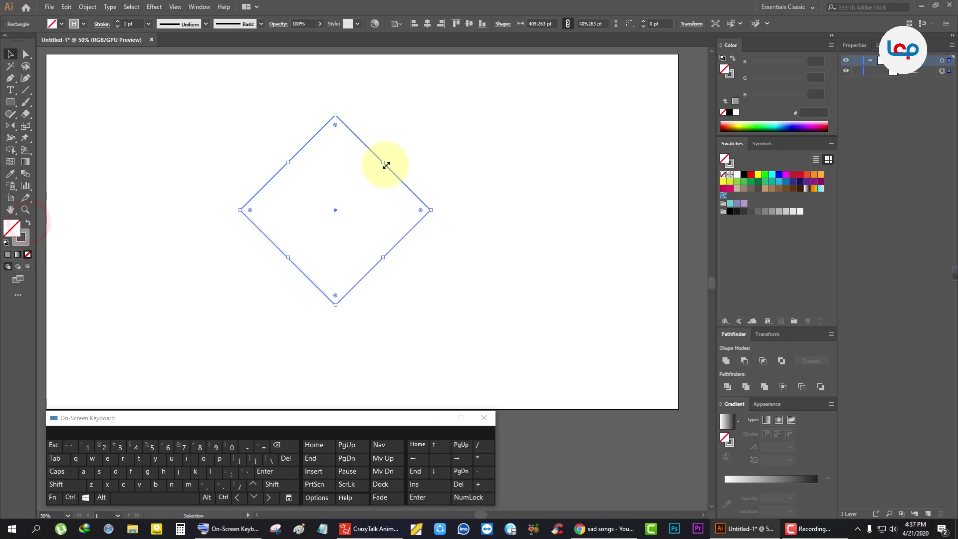
pyautogui.moveTo(386, 170); pyautogui.dragTo(367, 156)
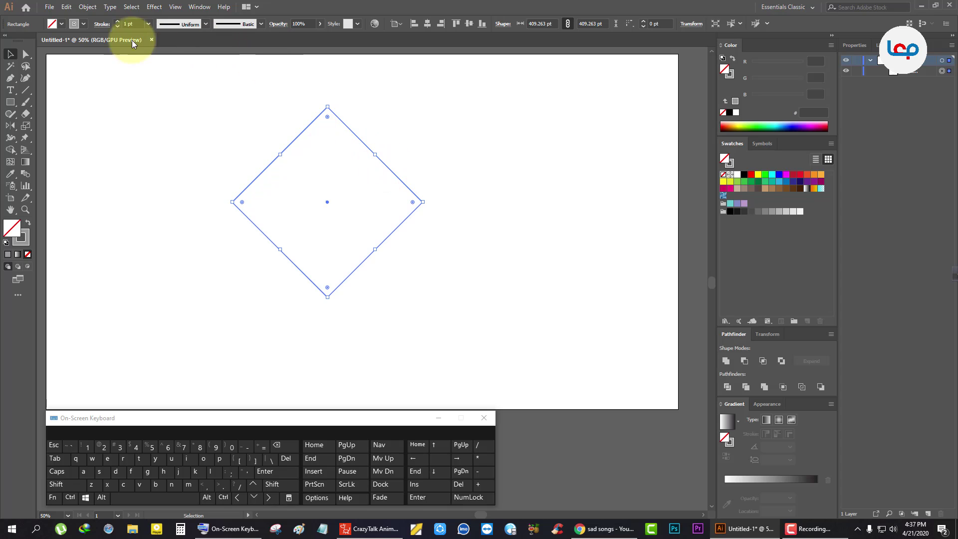
# Set the diamond's stroke weight to 74 pt.
pyautogui.click(119, 22)
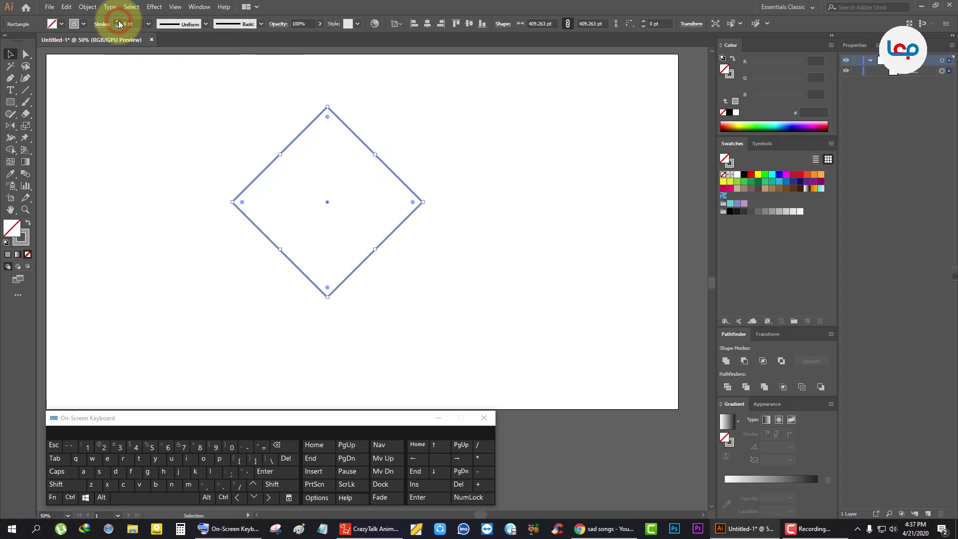
pyautogui.click(118, 24)
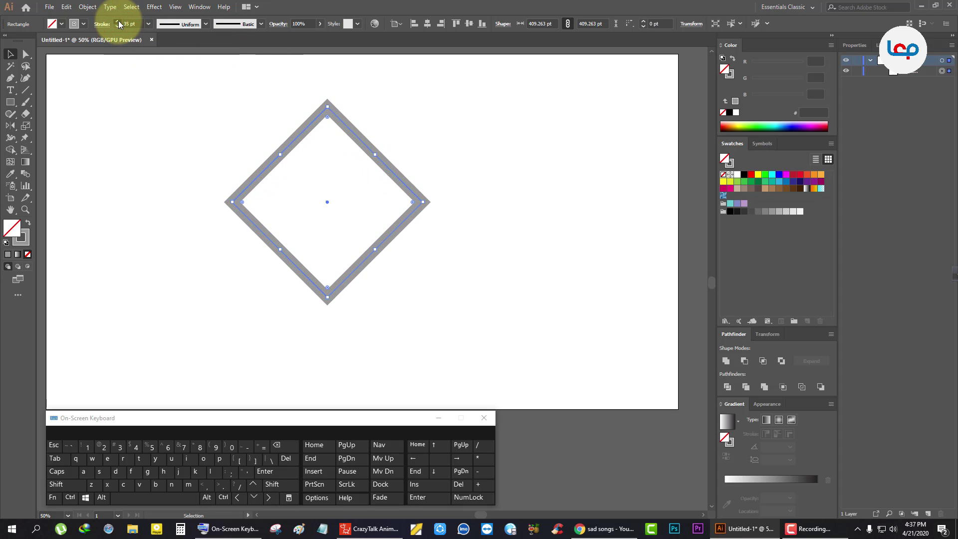
pyautogui.click(118, 24)
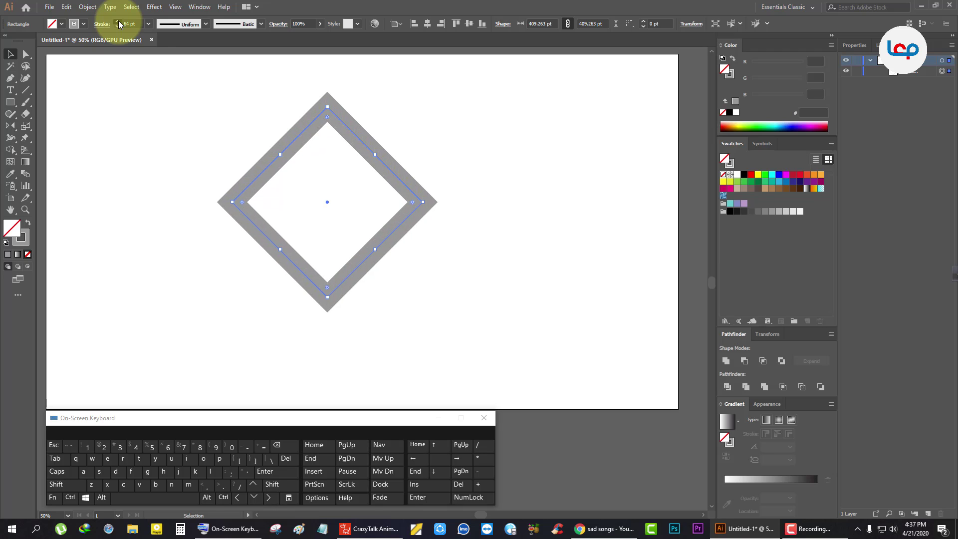
pyautogui.press('shift')
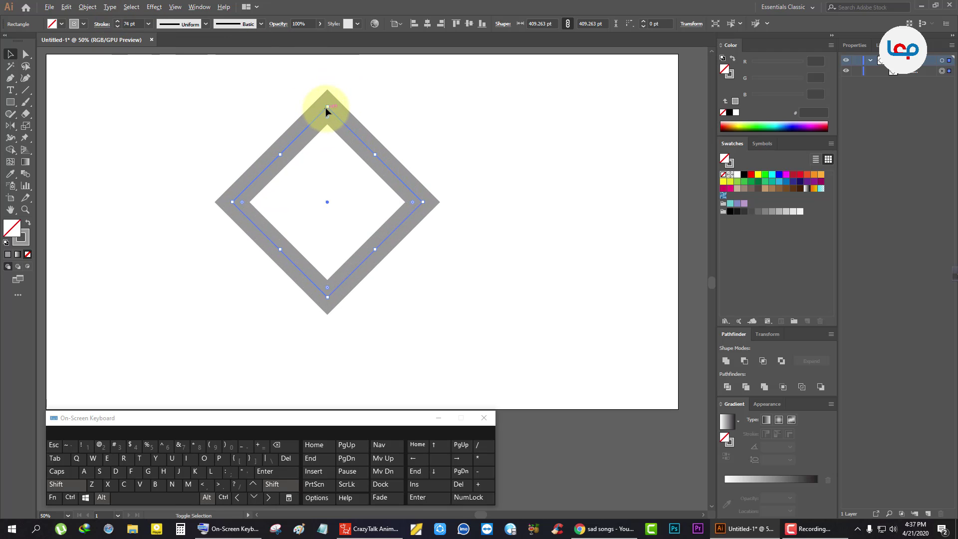
# Scale the diamond proportionally about its center to about 289 pt per side and reposition it near the artboard's upper left.
pyautogui.moveTo(325, 107); pyautogui.dragTo(342, 133)
pyautogui.click(382, 138)
pyautogui.click(360, 174)
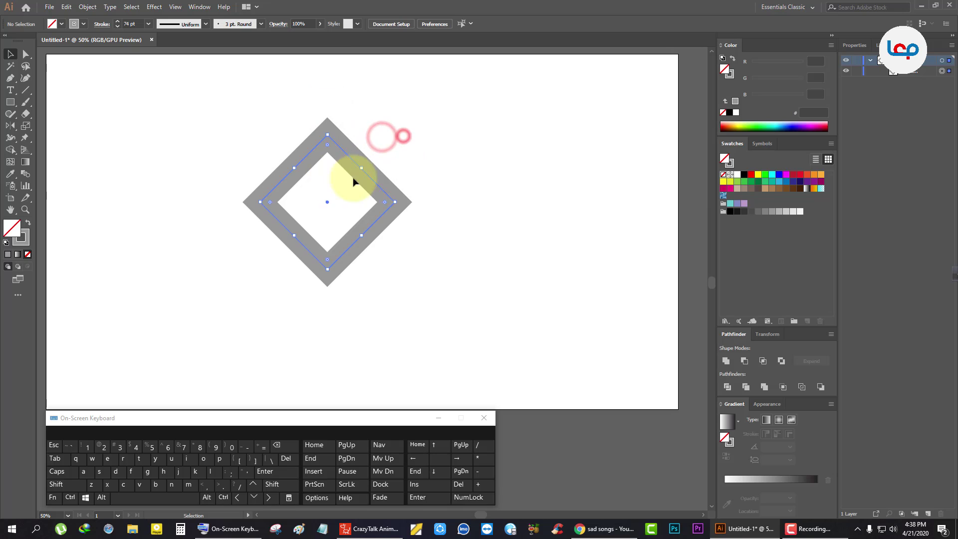
pyautogui.scroll(1, 379, 173)
pyautogui.moveTo(370, 187); pyautogui.dragTo(359, 163)
pyautogui.click(418, 147)
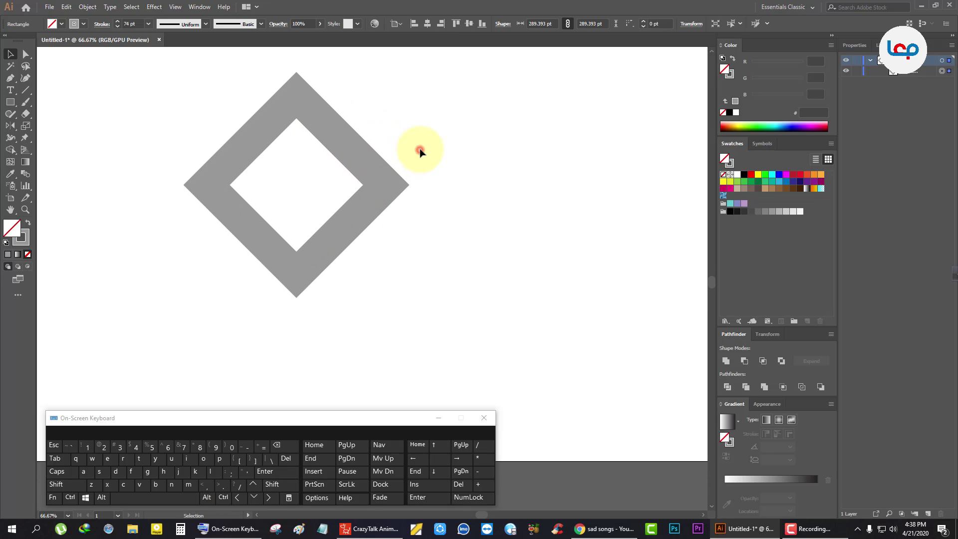
pyautogui.click(371, 171)
pyautogui.scroll(-1, 328, 157)
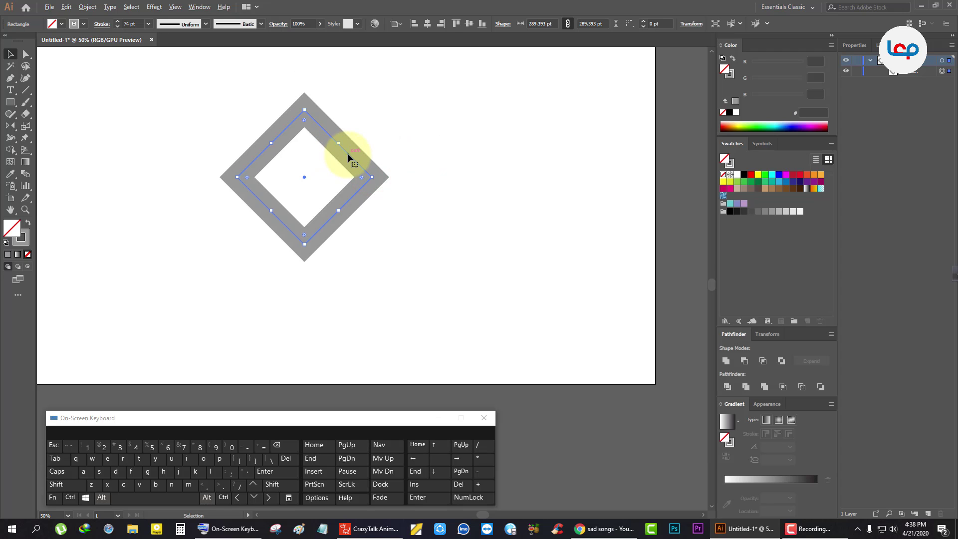
# Duplicate the diamond straight up, adjusting the copy's height to leave thin gaps between the overlapping outlines.
pyautogui.moveTo(348, 154); pyautogui.dragTo(343, 119)
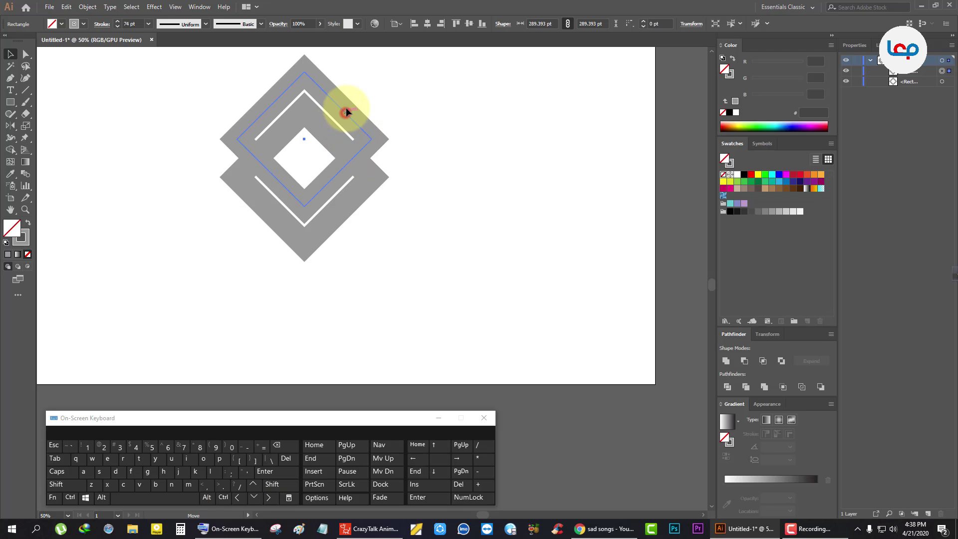
pyautogui.moveTo(346, 109); pyautogui.dragTo(346, 105)
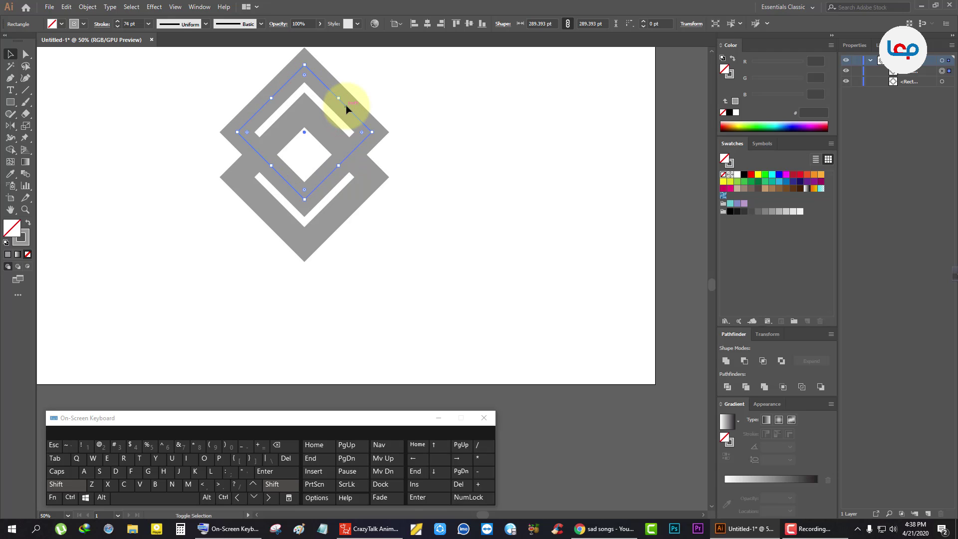
pyautogui.hotkey('shift', 'Up')
pyautogui.hotkey('shift', 'Up')
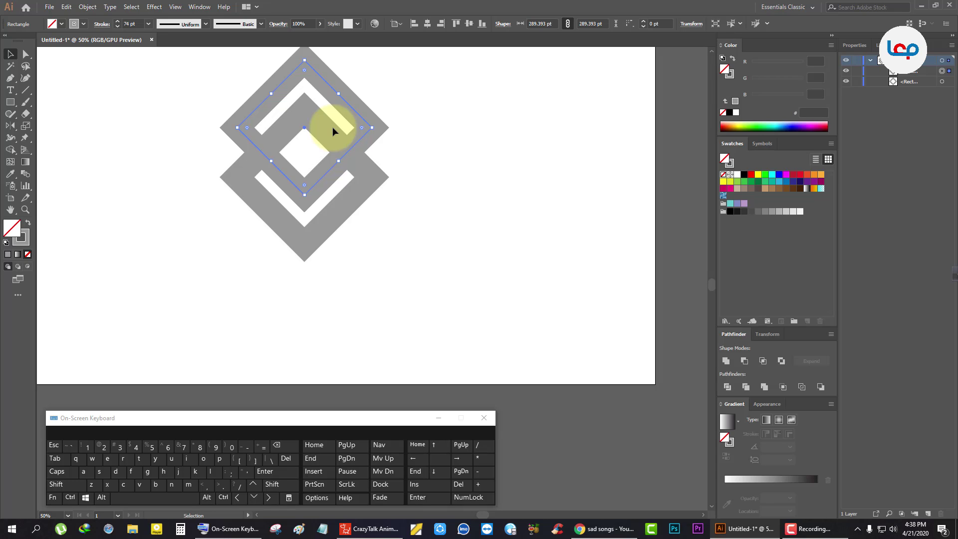
pyautogui.hotkey('shift', 'Down')
pyautogui.hotkey('shift', 'Down')
pyautogui.hotkey('shift', 'Down')
pyautogui.hotkey('shift', 'Down')
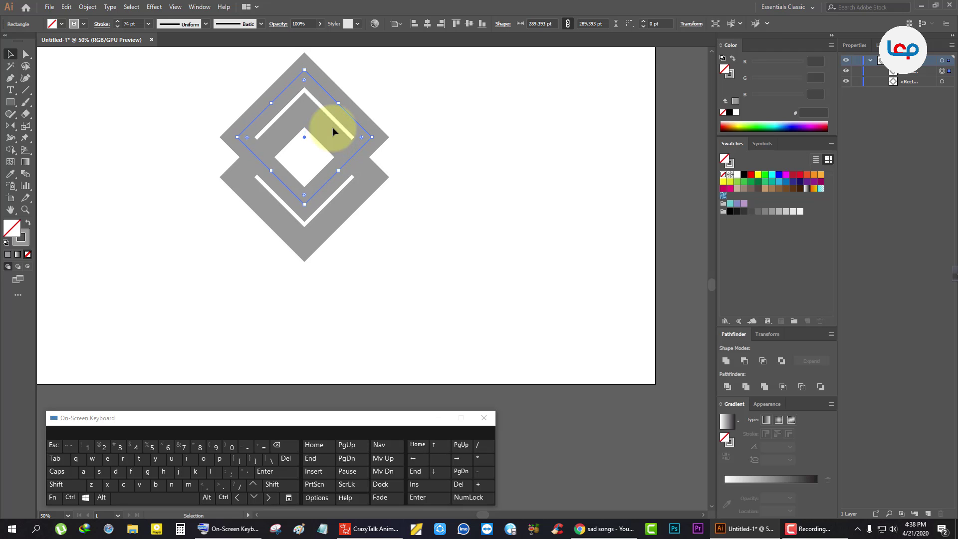
pyautogui.click(413, 120)
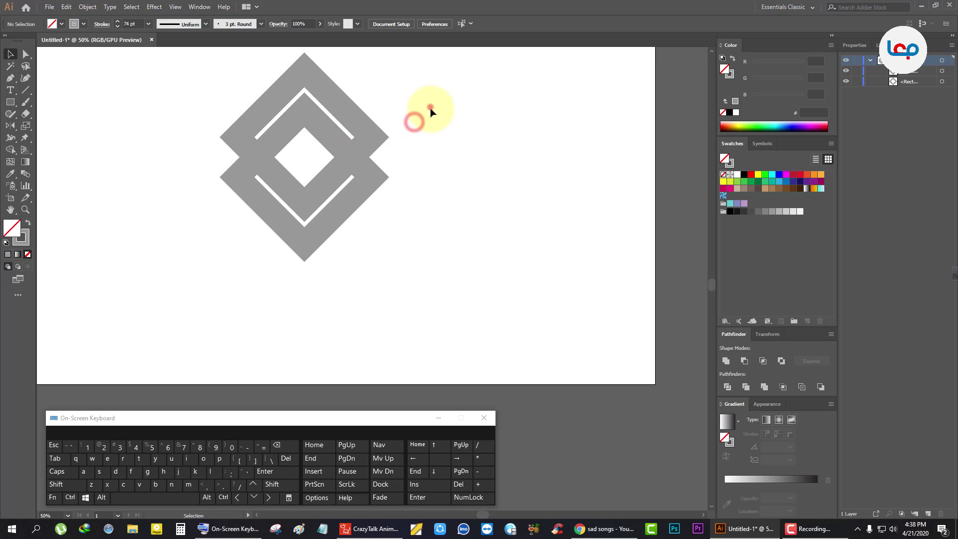
# Expand the fill and stroke of both overlapping diamonds.
pyautogui.moveTo(430, 107); pyautogui.dragTo(241, 220)
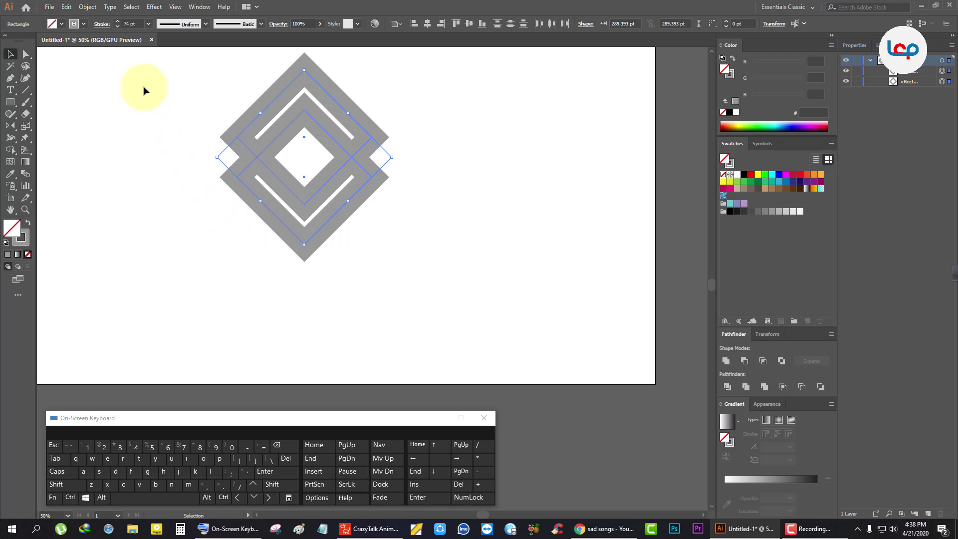
pyautogui.click(87, 6)
pyautogui.click(111, 114)
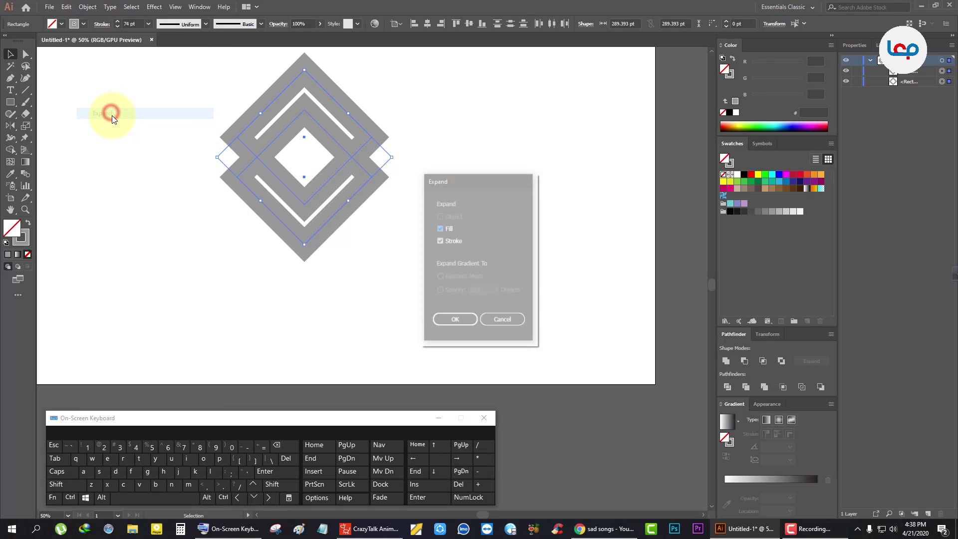
pyautogui.click(453, 321)
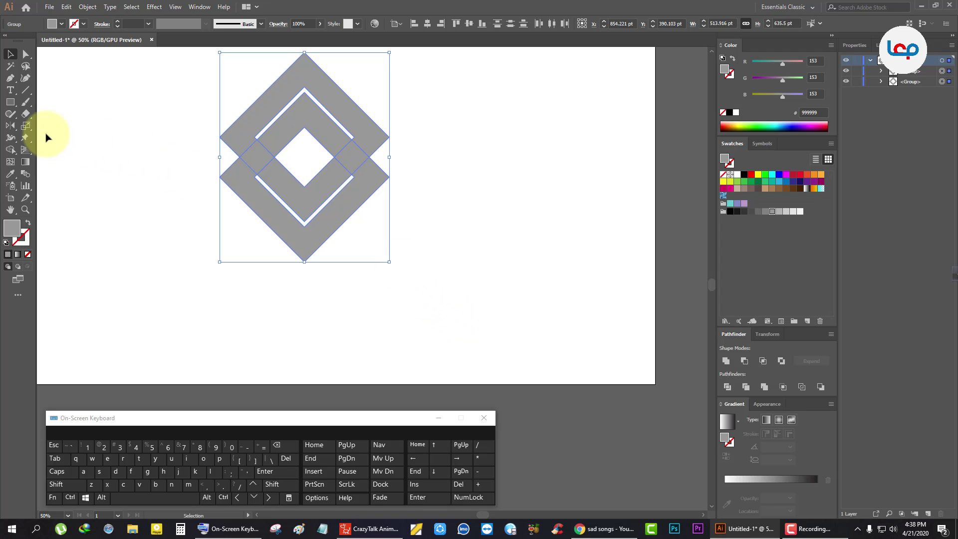
# Use Shape Builder to remove the upper, inner and lower outer parts, and merge the remaining pieces into one V shape.
pyautogui.click(10, 149)
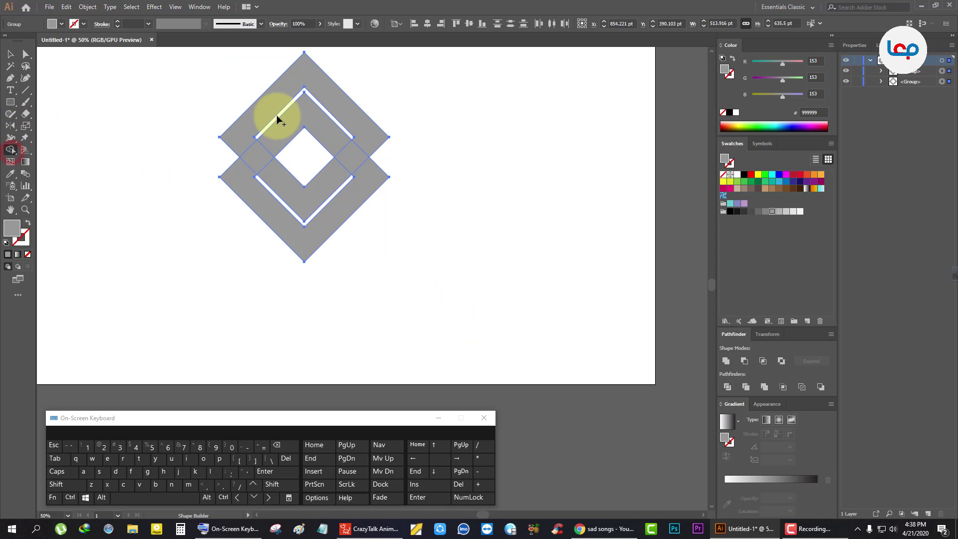
pyautogui.keyDown('alt'); pyautogui.click(277, 97); pyautogui.keyUp('alt')
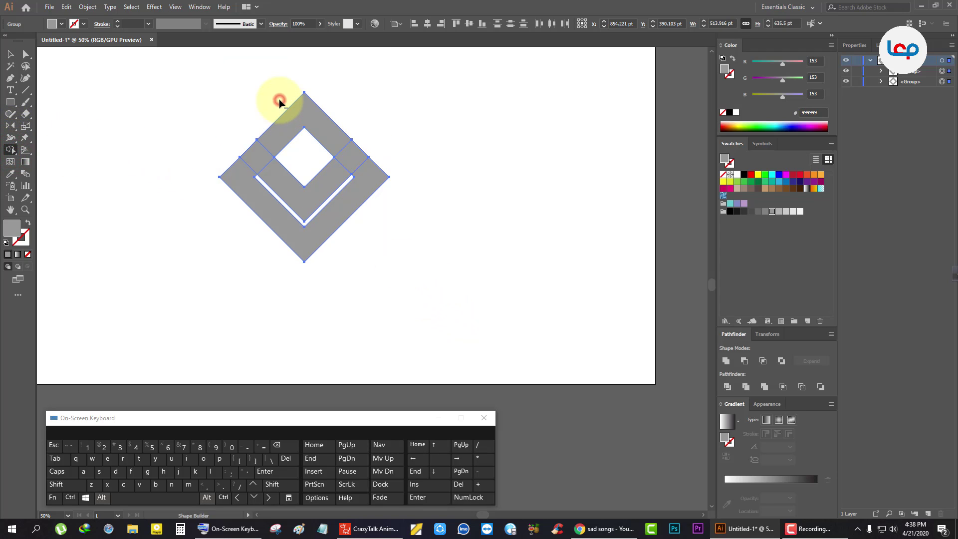
pyautogui.keyDown('alt'); pyautogui.click(319, 134); pyautogui.keyUp('alt')
pyautogui.keyDown('alt'); pyautogui.click(346, 207); pyautogui.keyUp('alt')
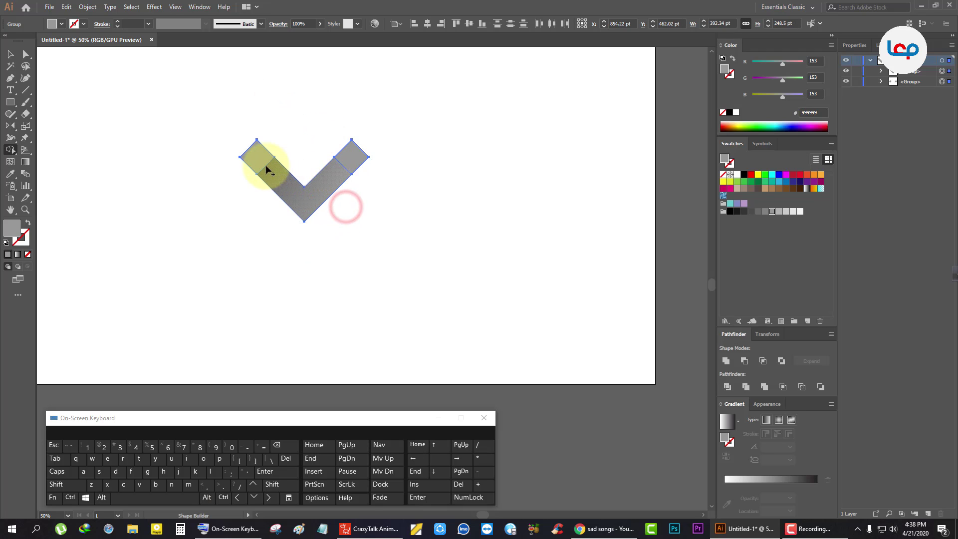
pyautogui.moveTo(260, 157)
pyautogui.mouseDown()
pyautogui.moveTo(353, 167)
pyautogui.moveTo(339, 194)
pyautogui.moveTo(311, 207)
pyautogui.mouseUp()
# Center the V shape on the artboard and enlarge it proportionally to about 501 by 317 pt.
pyautogui.click(10, 53)
pyautogui.click(427, 25)
pyautogui.click(469, 24)
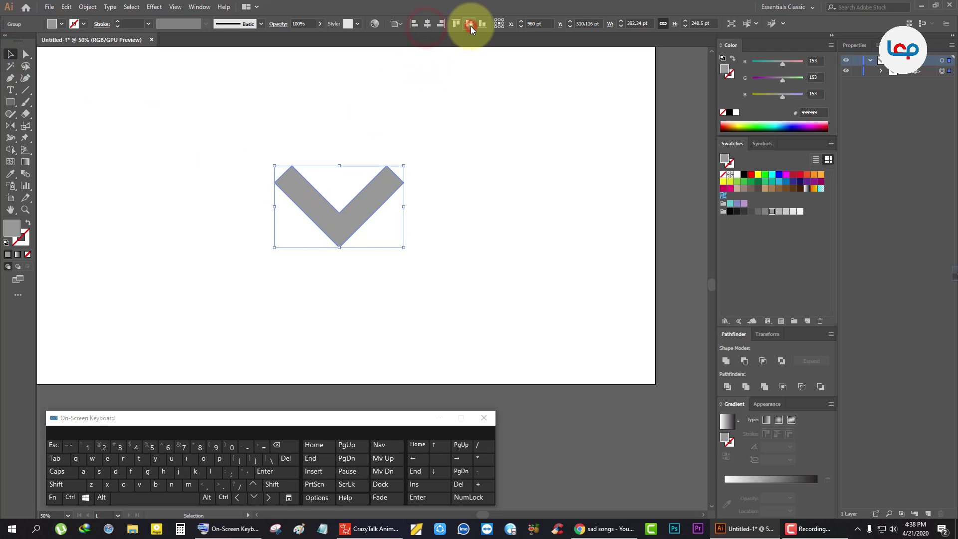
pyautogui.moveTo(404, 165); pyautogui.dragTo(422, 154)
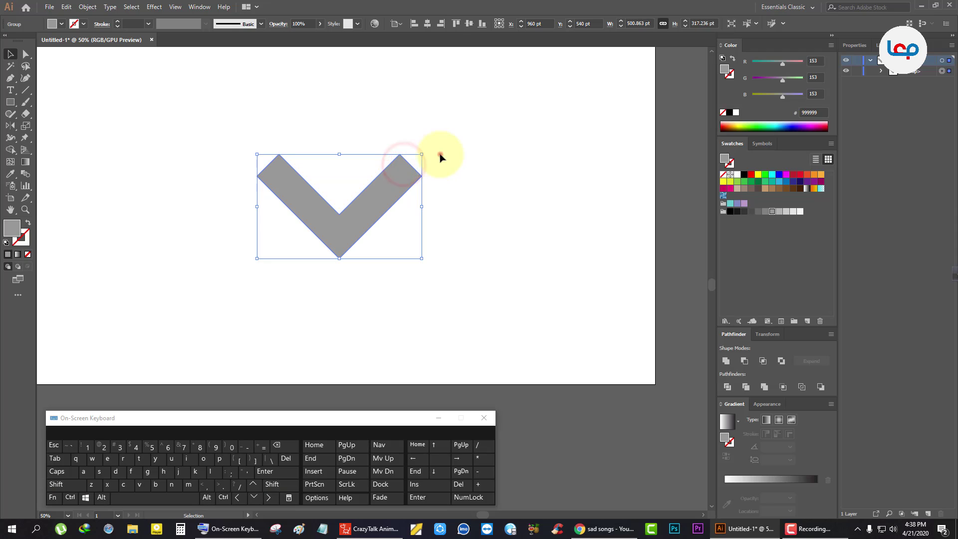
# Move the V shape up and left on the artboard to about X 816 pt, Y 294 pt.
pyautogui.moveTo(367, 197); pyautogui.dragTo(325, 173)
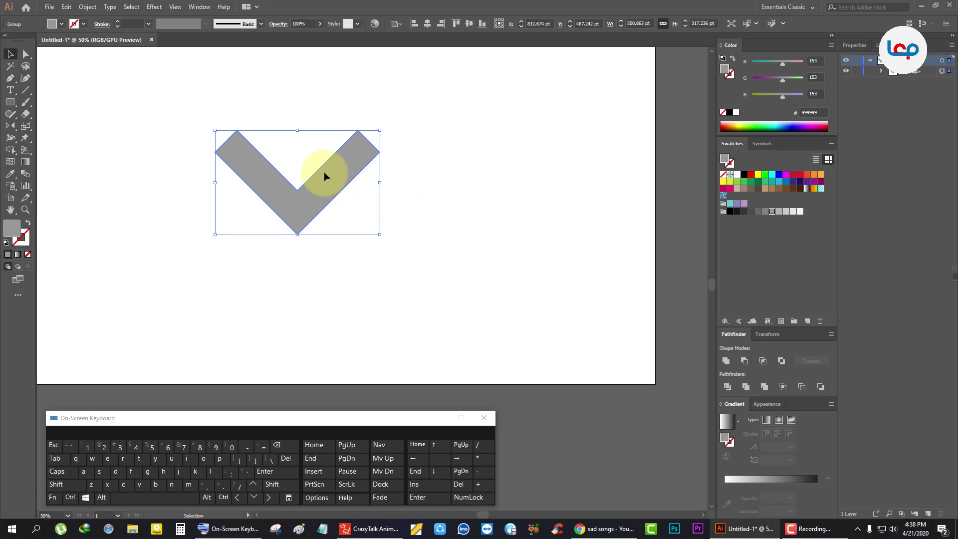
pyautogui.click(417, 187)
pyautogui.moveTo(349, 166); pyautogui.dragTo(346, 145)
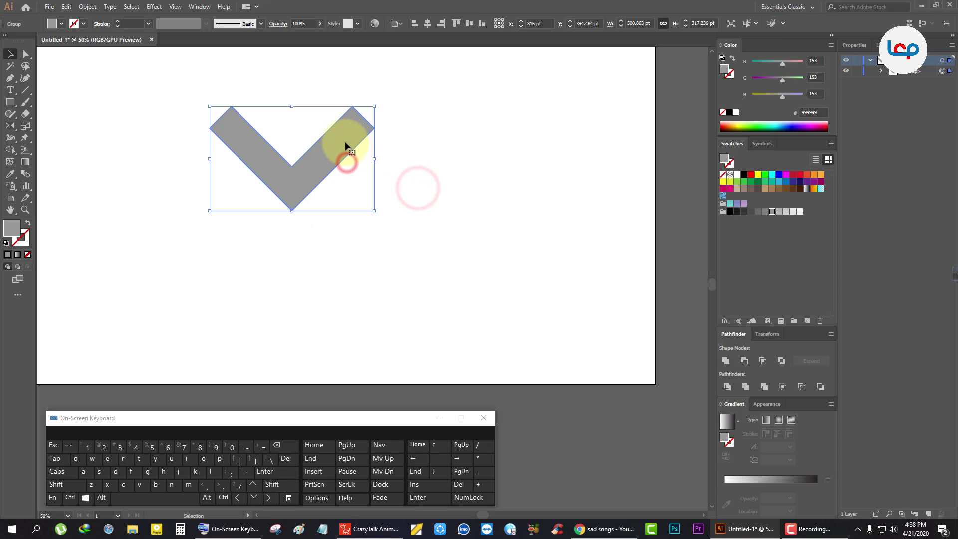
# Copy the V shape, paste it in front and place the copy directly below the original at about Y 623 pt.
pyautogui.click(67, 7)
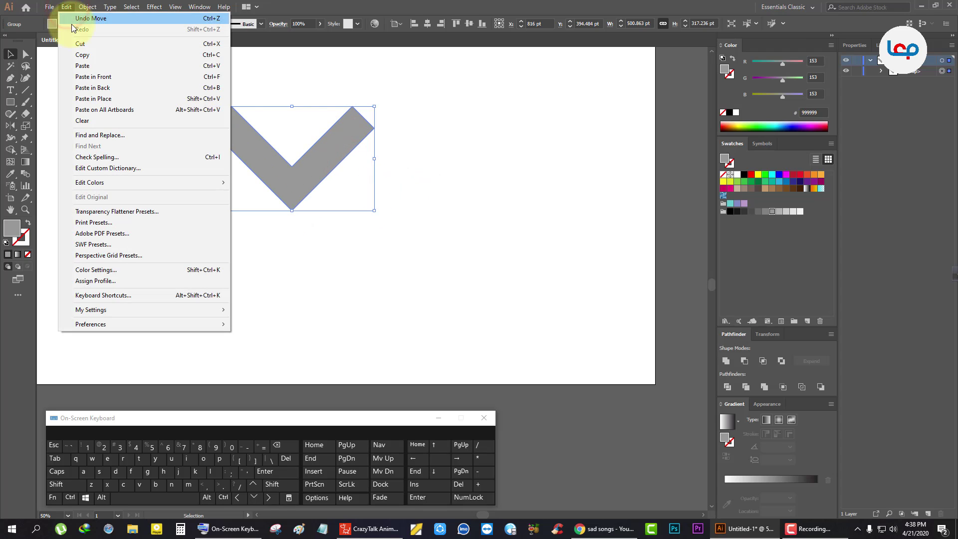
pyautogui.click(83, 55)
pyautogui.click(66, 7)
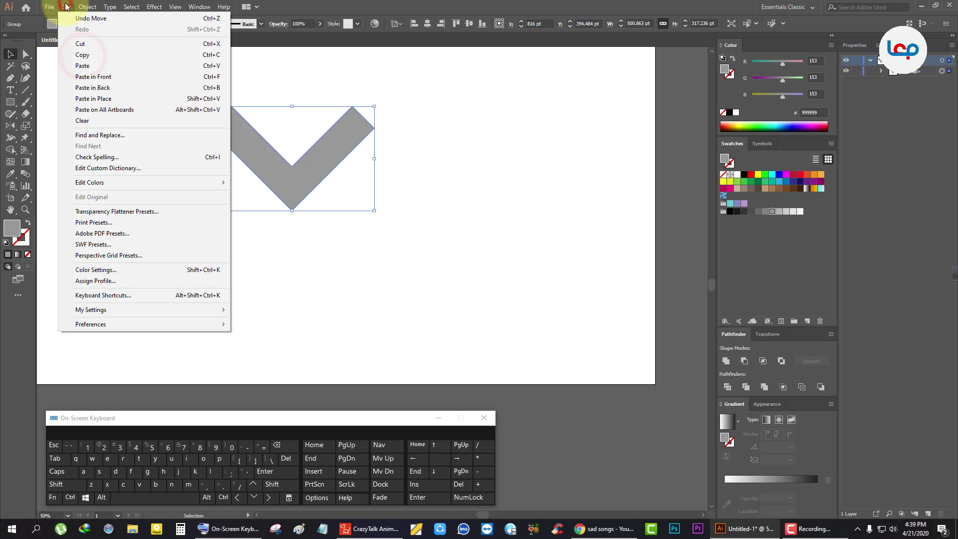
pyautogui.click(80, 76)
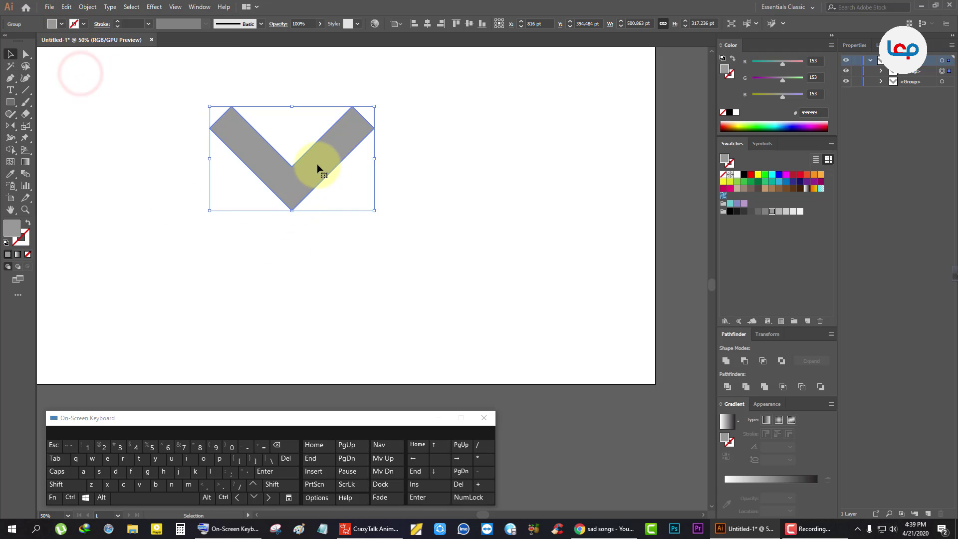
pyautogui.moveTo(317, 166); pyautogui.dragTo(330, 205)
pyautogui.hotkey('ctrl', 'shift', 'a')
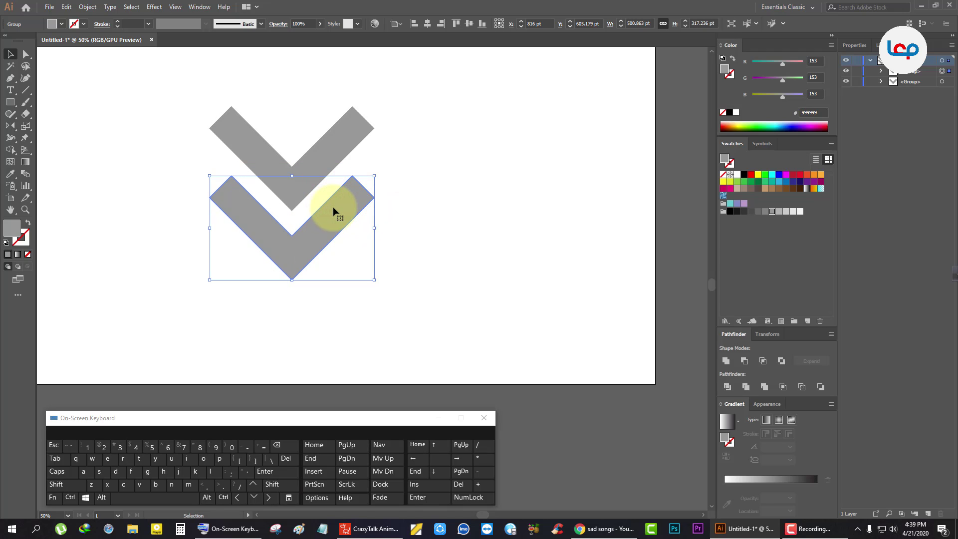
pyautogui.click(432, 196)
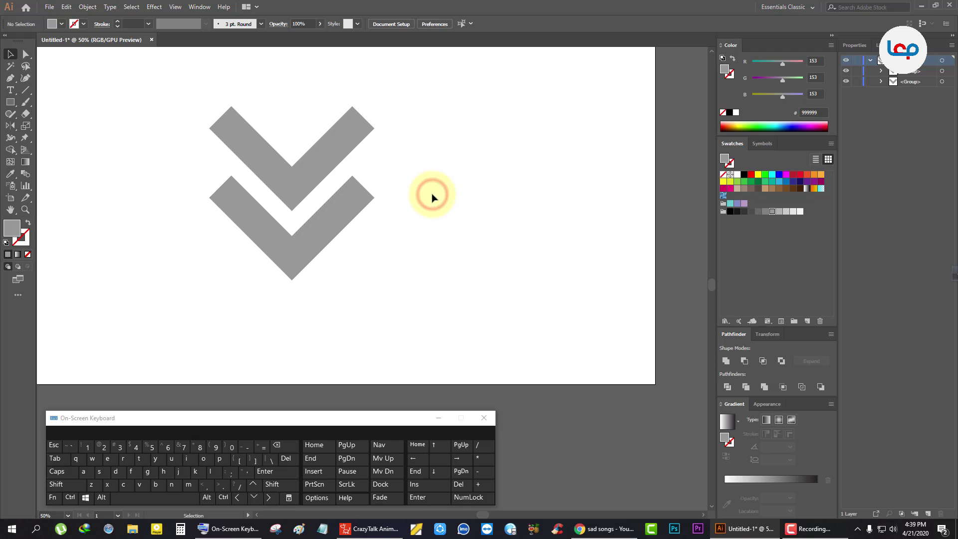
pyautogui.click(411, 172)
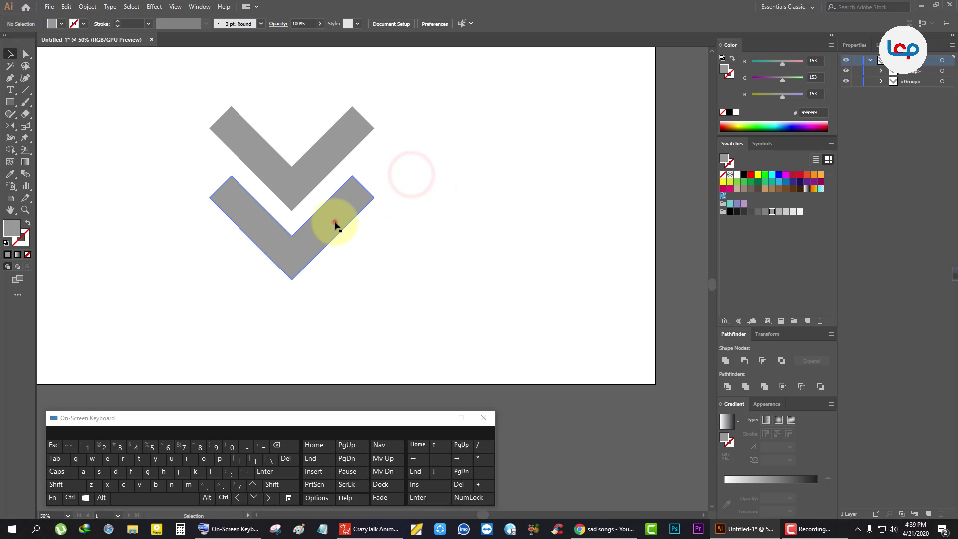
pyautogui.moveTo(335, 222); pyautogui.dragTo(335, 227)
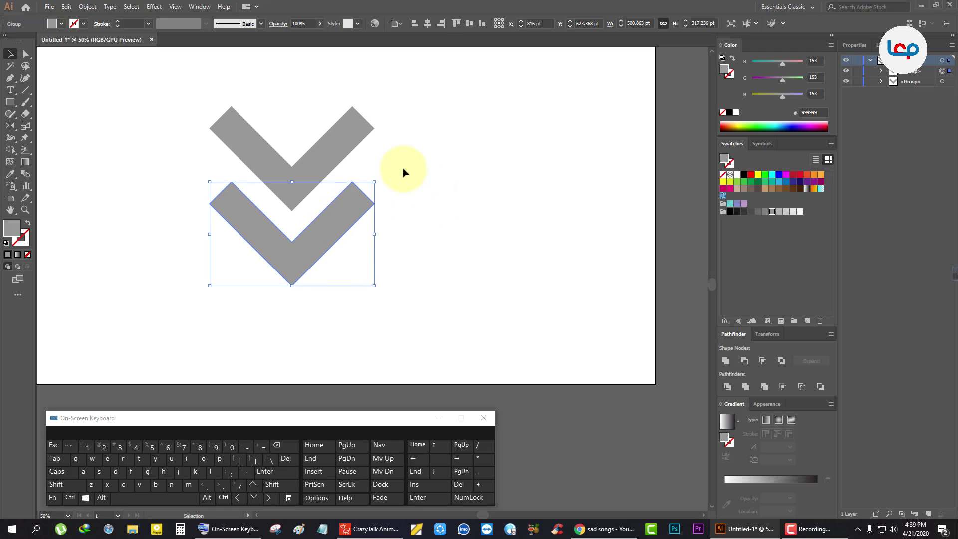
pyautogui.click(403, 172)
# Draw a vertical line about 229 pt long joining the top corners of the two V shapes' right arms.
pyautogui.click(25, 90)
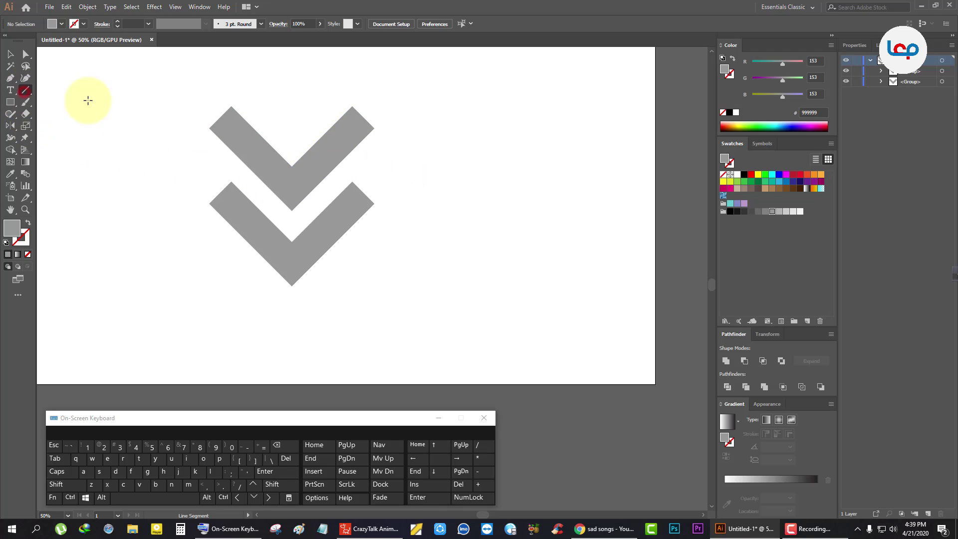
pyautogui.moveTo(352, 106); pyautogui.dragTo(352, 181)
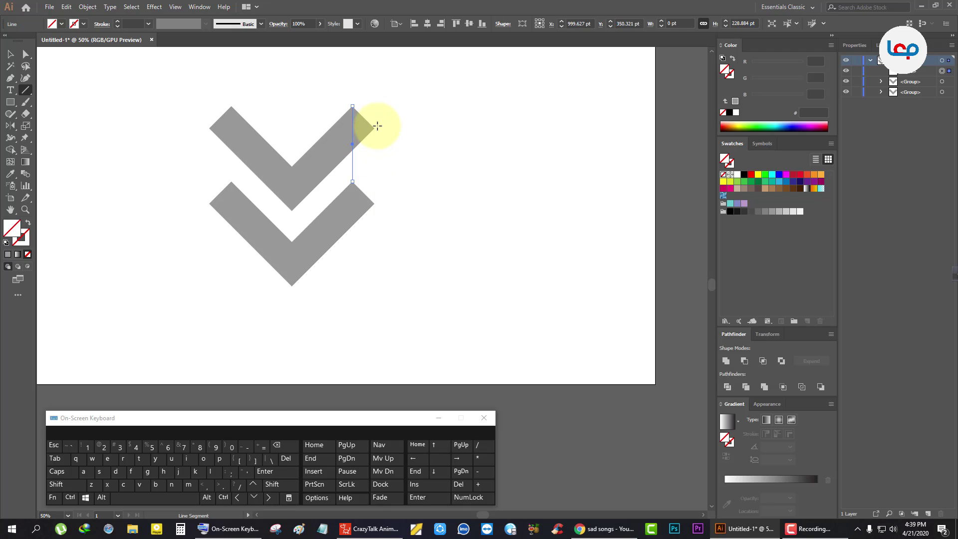
# Draw three more vertical lines about 229 pt long joining the V shapes' right outer corners, left top corners and left outer corners.
pyautogui.moveTo(375, 128); pyautogui.dragTo(376, 203)
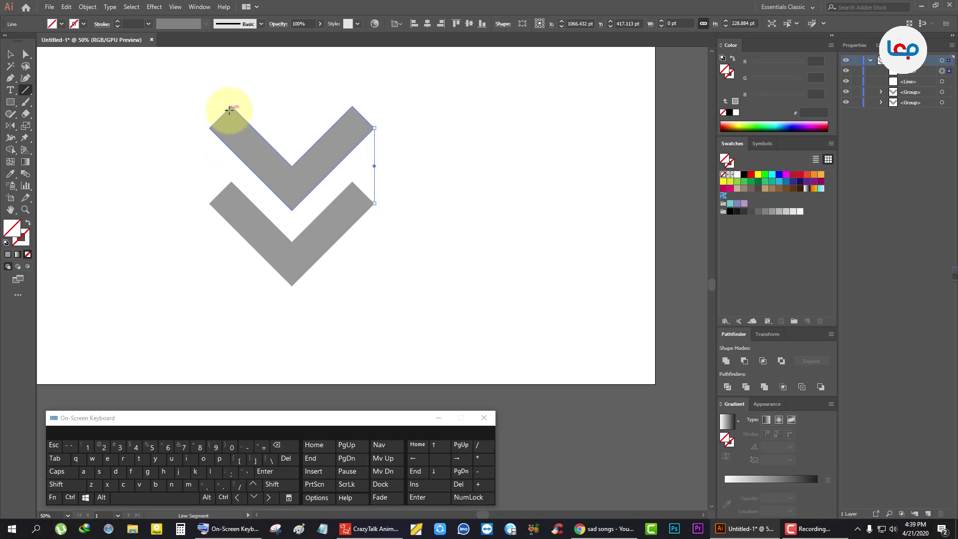
pyautogui.moveTo(232, 106); pyautogui.dragTo(232, 182)
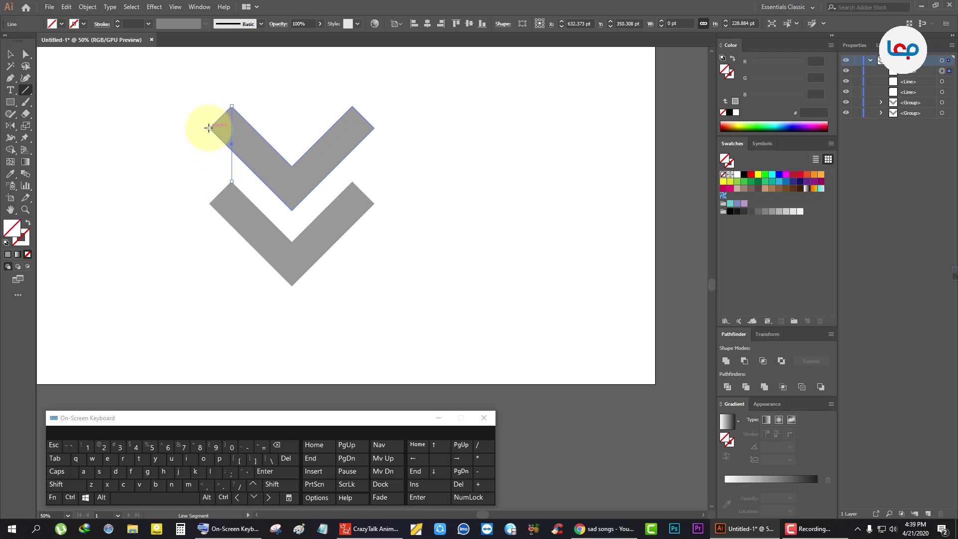
pyautogui.moveTo(209, 129); pyautogui.dragTo(208, 204)
# Select both V shapes and all lines, and use Shape Builder to form the upper V, both side pieces, the lower V and the inner gap.
pyautogui.click(10, 54)
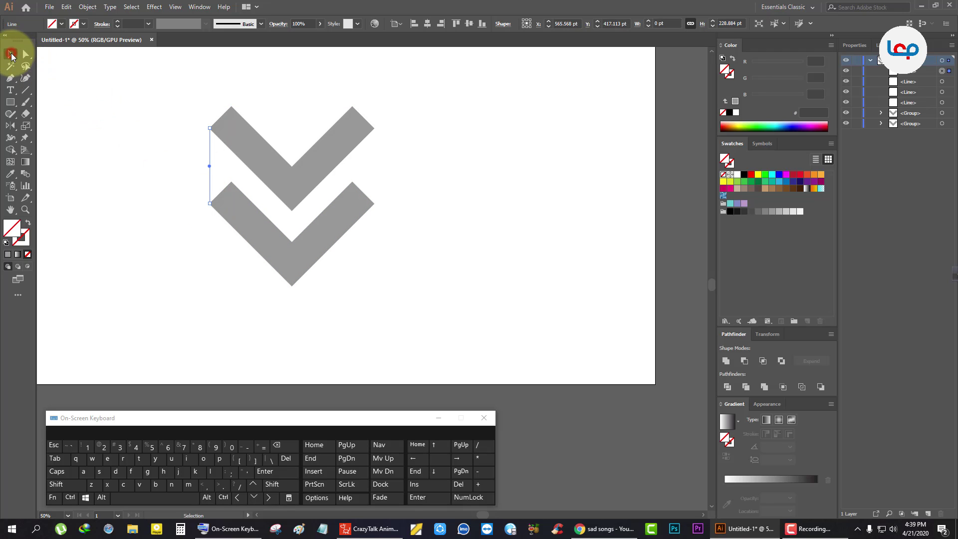
pyautogui.moveTo(159, 90); pyautogui.dragTo(383, 248)
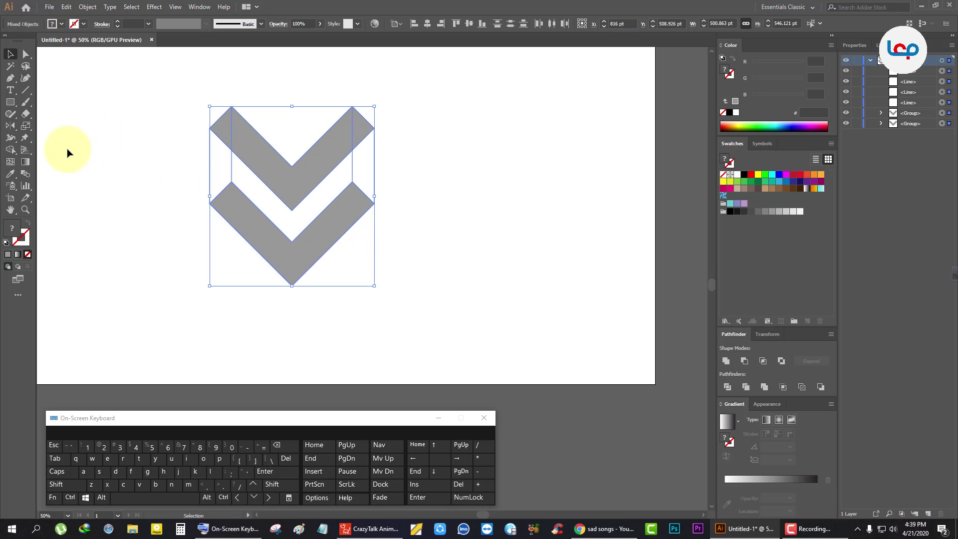
pyautogui.click(10, 149)
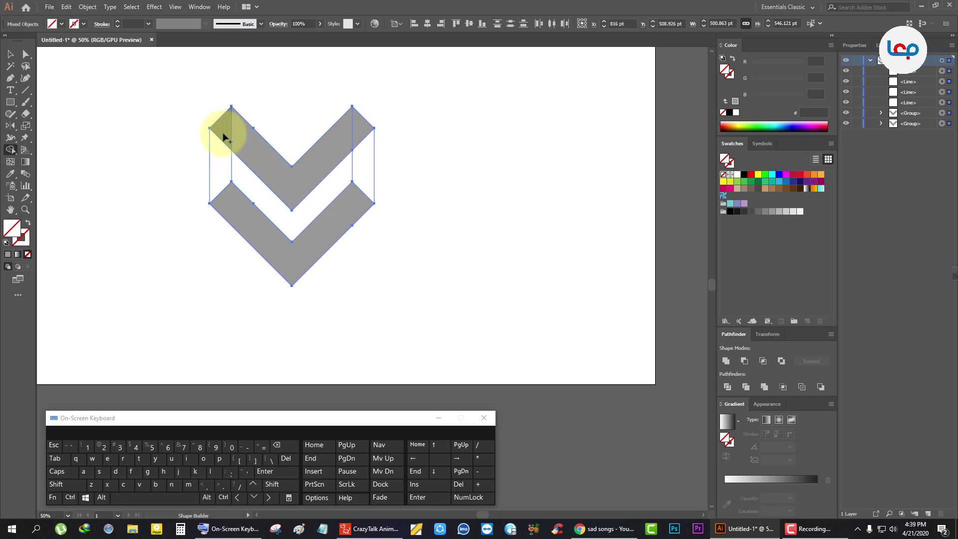
pyautogui.moveTo(222, 132)
pyautogui.mouseDown()
pyautogui.moveTo(229, 142)
pyautogui.moveTo(356, 135)
pyautogui.moveTo(349, 140)
pyautogui.mouseUp()
pyautogui.click(366, 167)
pyautogui.click(218, 169)
pyautogui.click(243, 217)
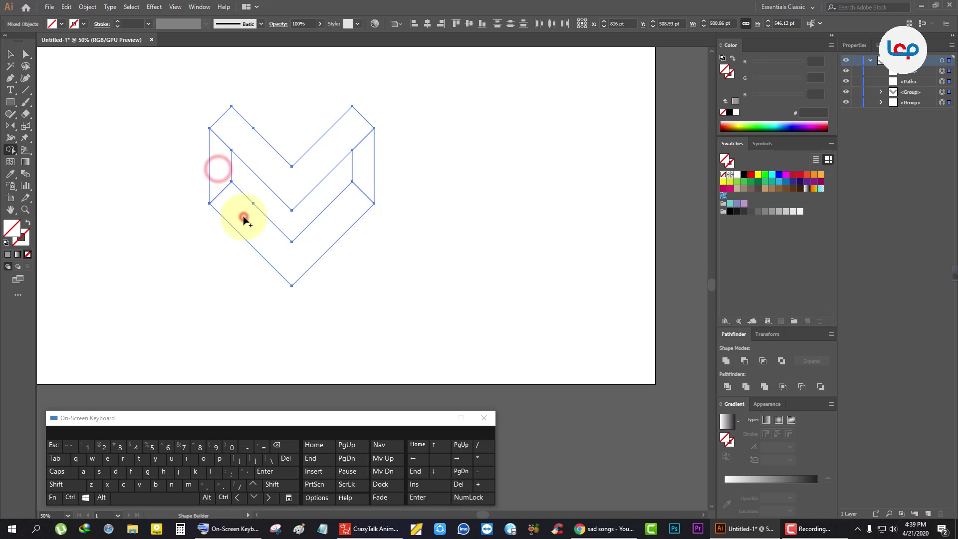
pyautogui.click(366, 181)
pyautogui.click(345, 218)
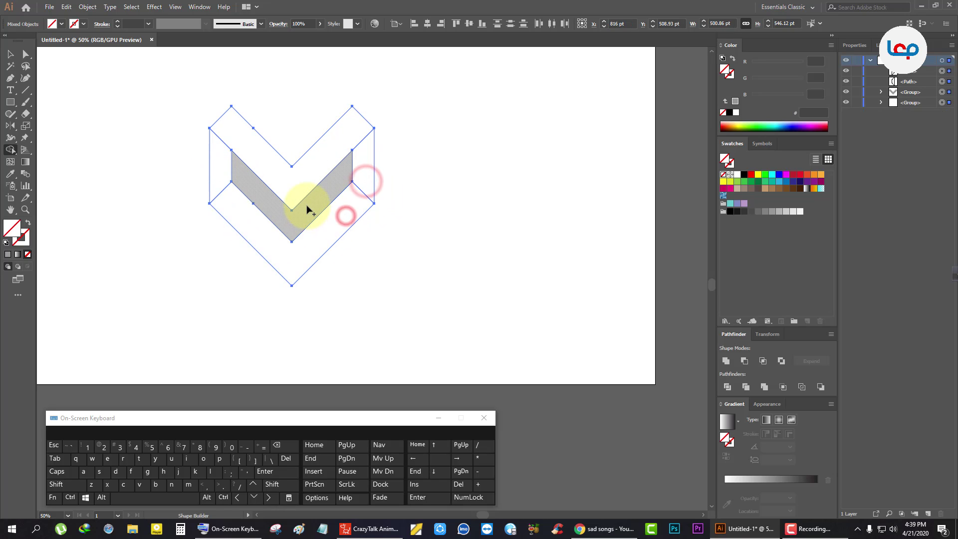
pyautogui.click(307, 208)
# Fill all the built shapes with the gray swatch B3B3B3.
pyautogui.click(10, 54)
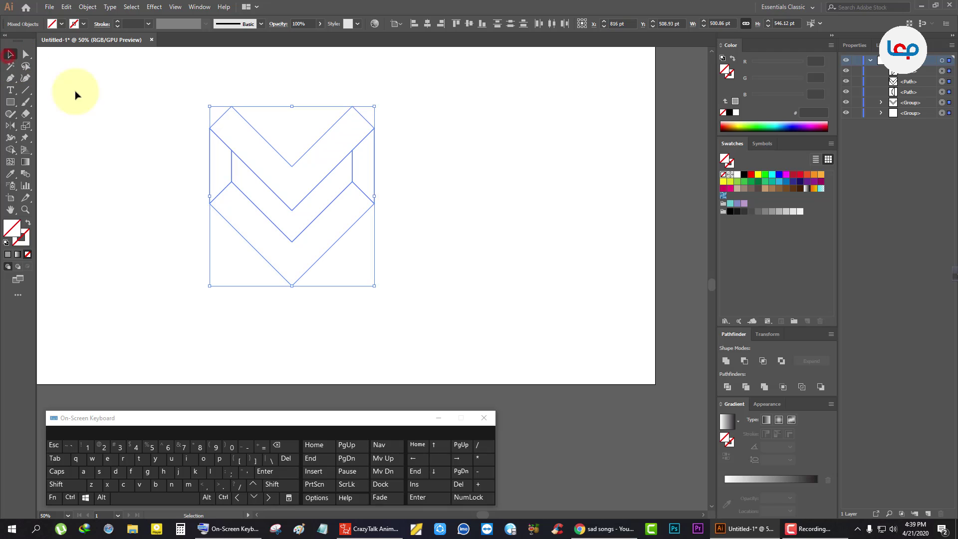
pyautogui.click(777, 215)
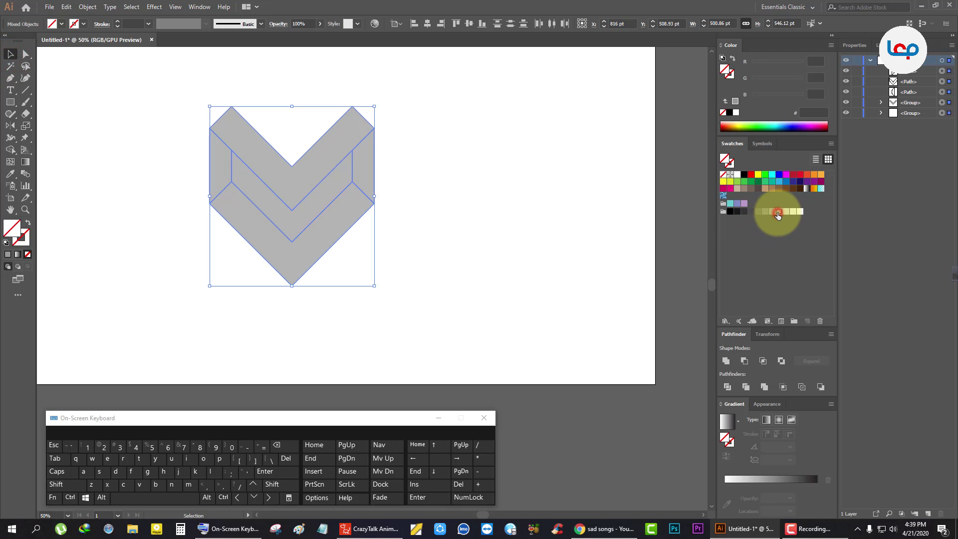
pyautogui.click(501, 218)
# Delete the inner chevron between the upper and lower V shapes.
pyautogui.click(330, 193)
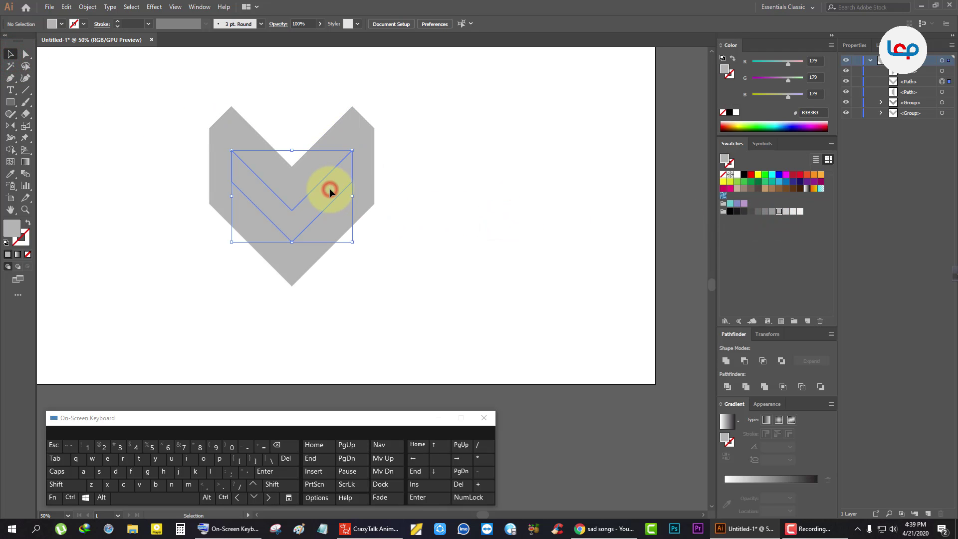
pyautogui.press('Delete')
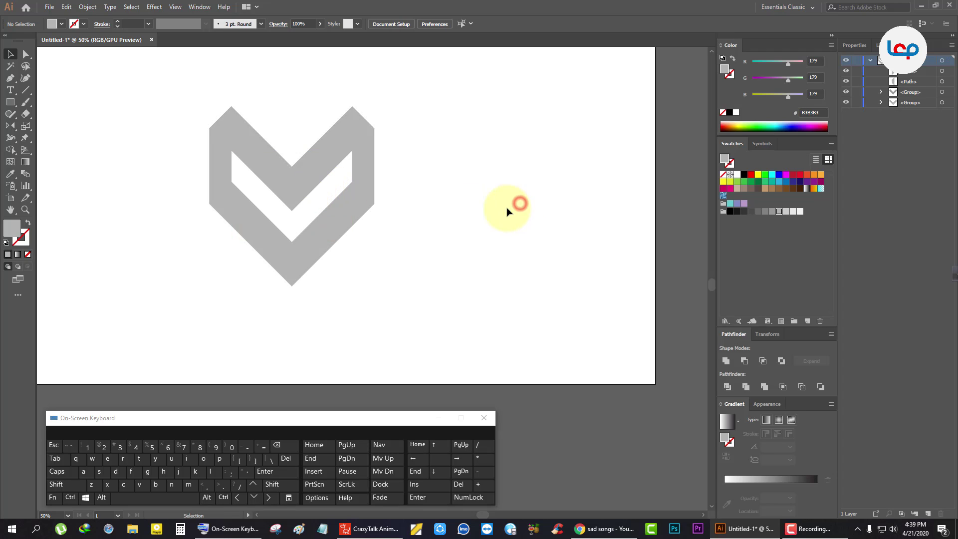
pyautogui.click(487, 204)
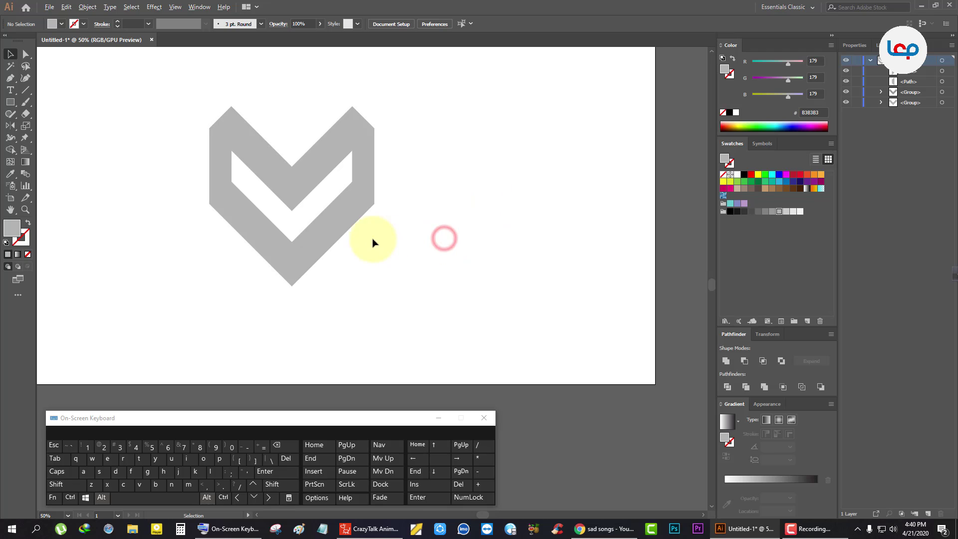
# Try a few swatches on the upper V and fill it with magenta ED1E79.
pyautogui.scroll(-1, 374, 241)
pyautogui.scroll(2, 331, 199)
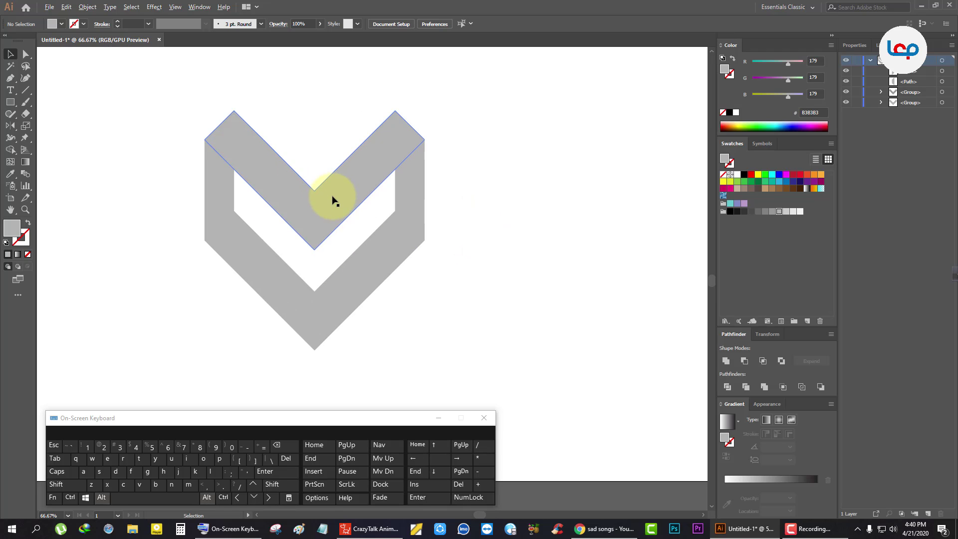
pyautogui.click(343, 163)
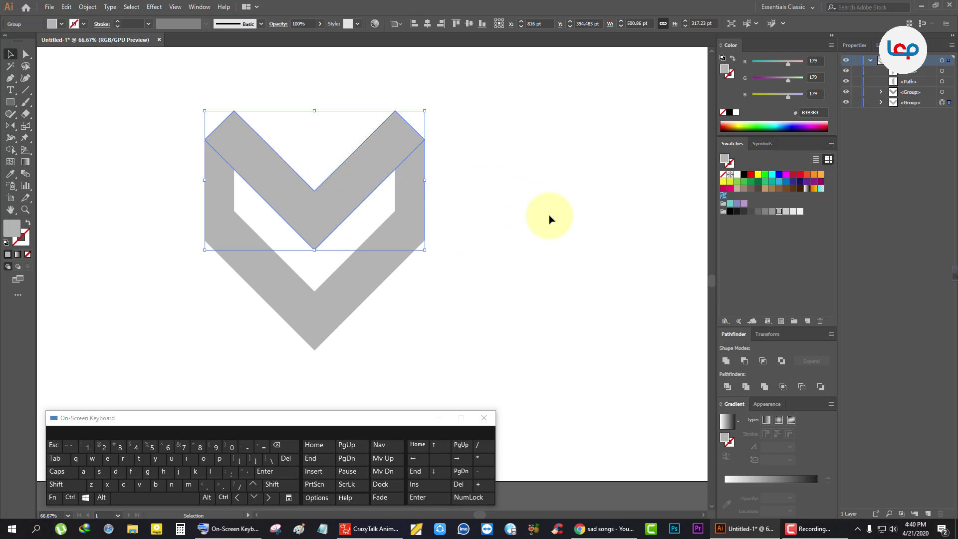
pyautogui.click(737, 189)
pyautogui.click(730, 189)
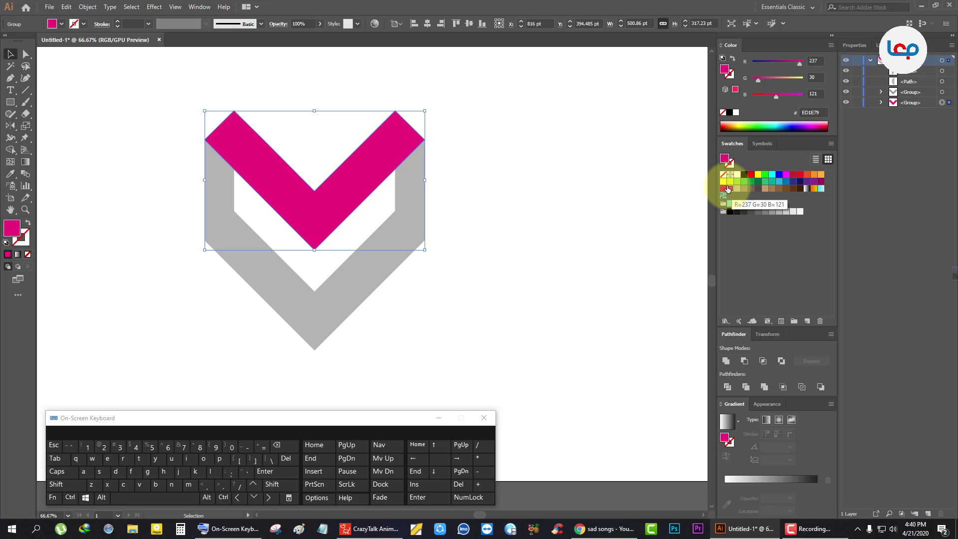
pyautogui.click(730, 182)
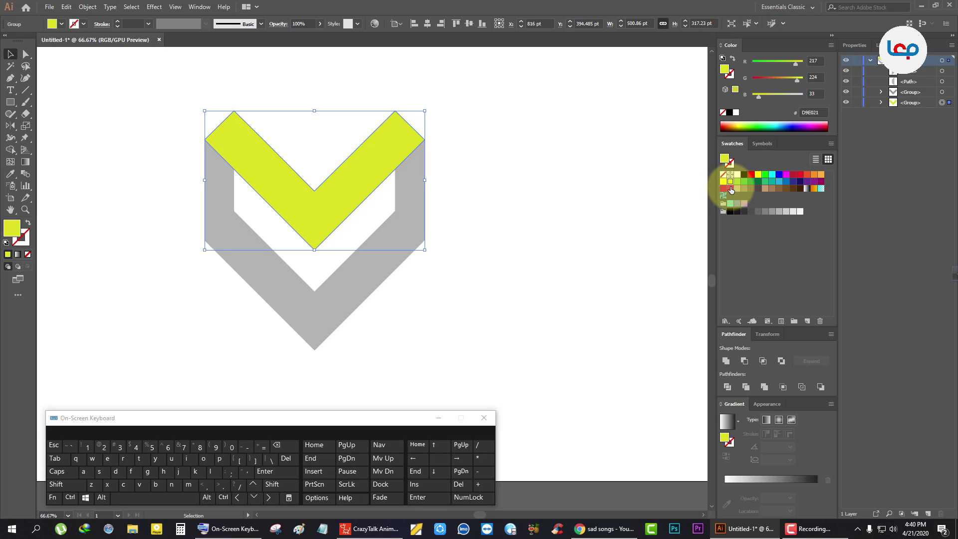
pyautogui.click(729, 189)
pyautogui.click(722, 189)
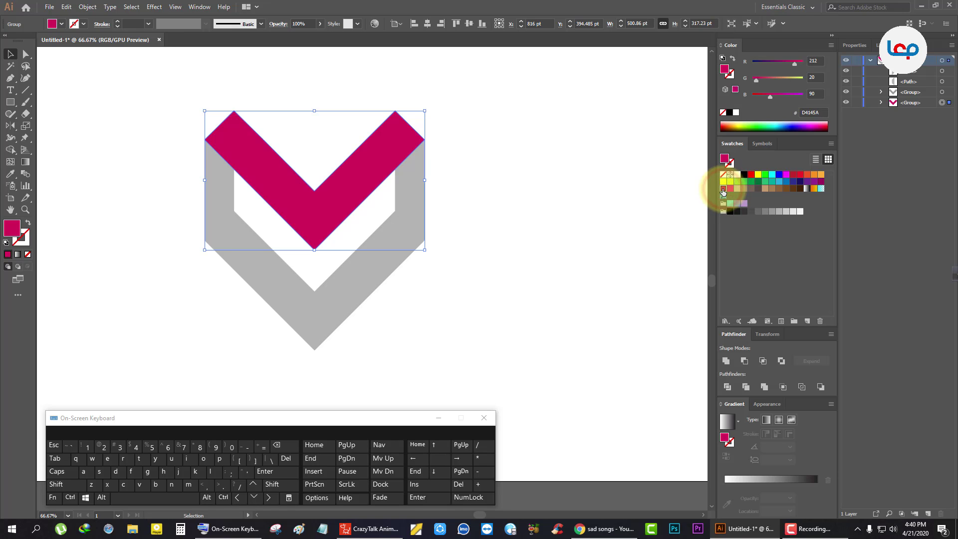
pyautogui.click(730, 189)
pyautogui.click(567, 207)
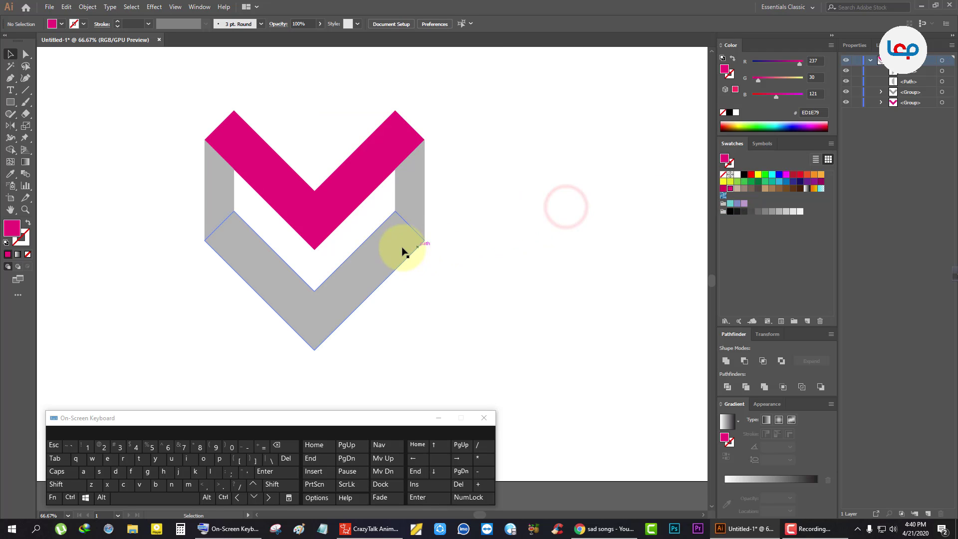
# Fill the two vertical side pieces together with the darker gray 999999.
pyautogui.click(403, 209)
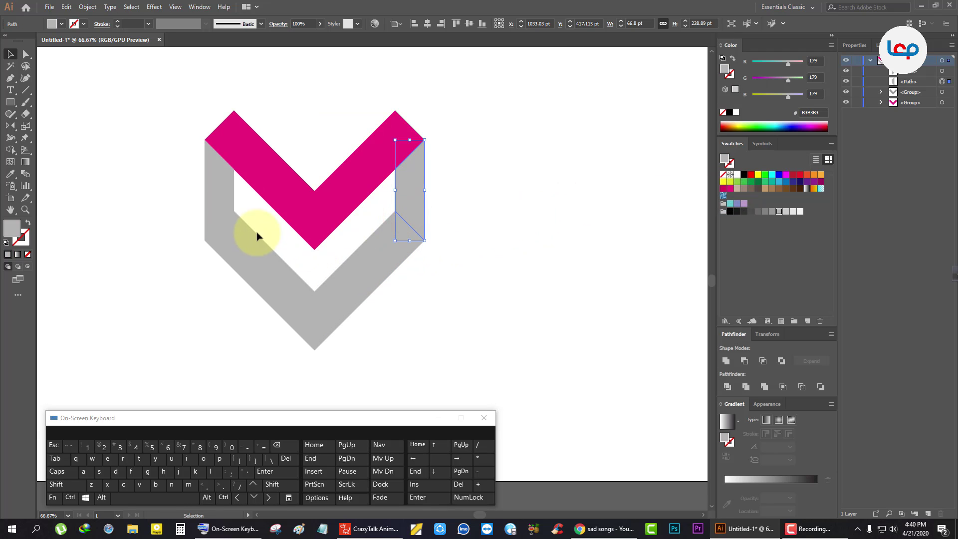
pyautogui.keyDown('shift'); pyautogui.click(228, 208); pyautogui.keyUp('shift')
pyautogui.keyDown('shift'); pyautogui.click(229, 205); pyautogui.keyUp('shift')
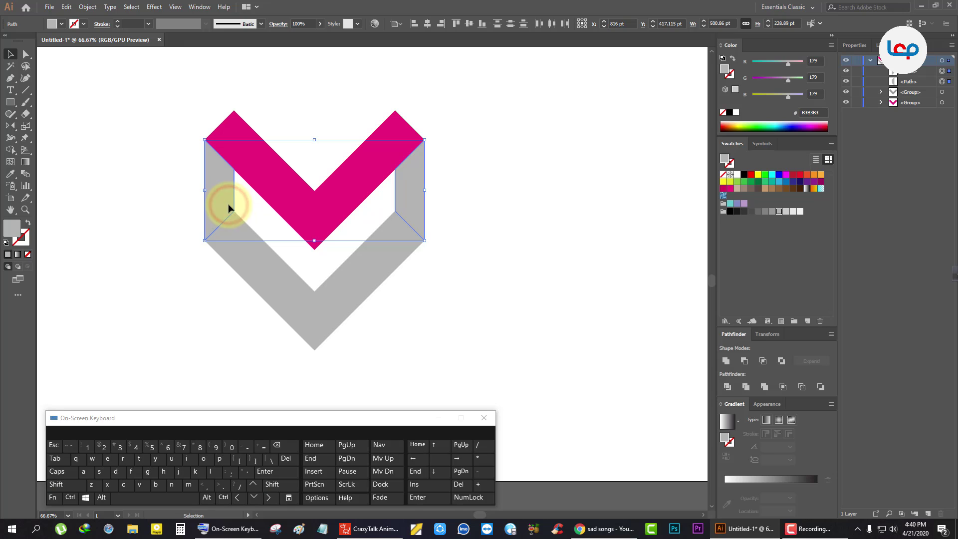
pyautogui.click(772, 211)
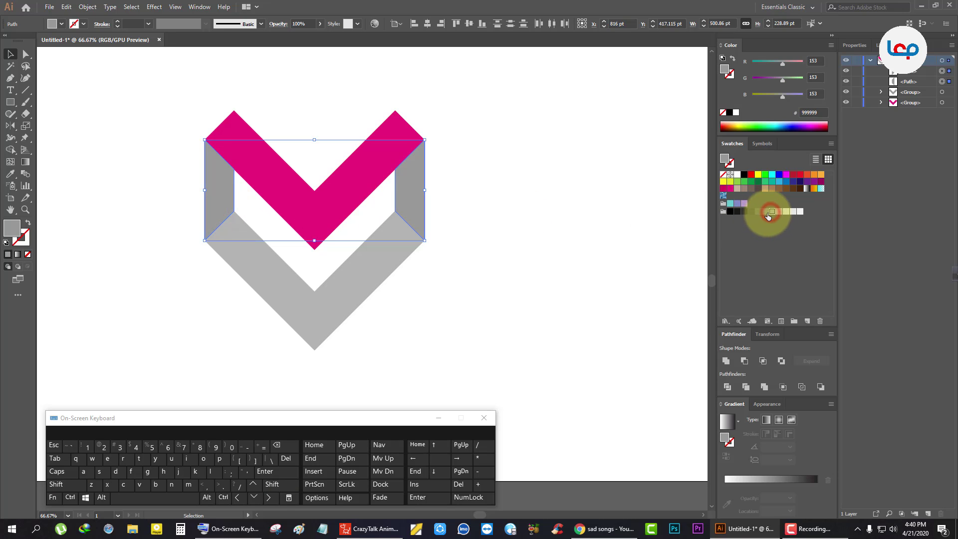
pyautogui.click(561, 231)
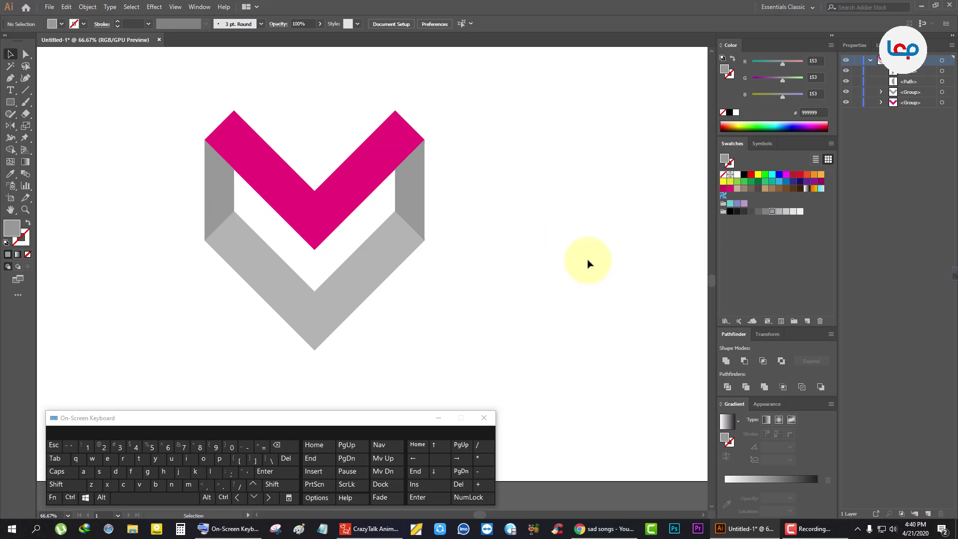
# Fill both vertical side pieces with light gray CCCCCC.
pyautogui.keyDown('alt'); pyautogui.scroll(-1, 557, 252); pyautogui.keyUp('alt')
pyautogui.keyDown('alt'); pyautogui.scroll(1, 488, 224); pyautogui.keyUp('alt')
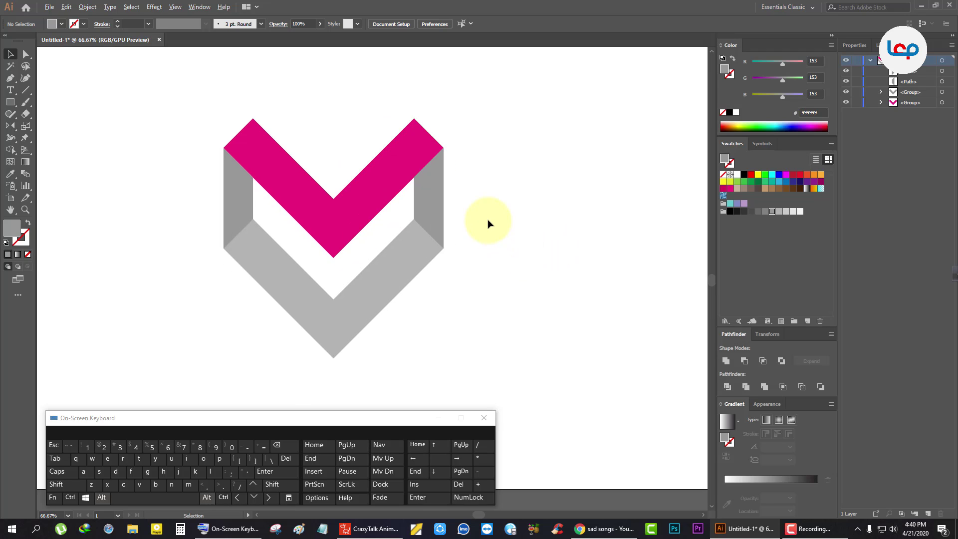
pyautogui.keyDown('alt'); pyautogui.scroll(1, 488, 224); pyautogui.keyUp('alt')
pyautogui.click(406, 218)
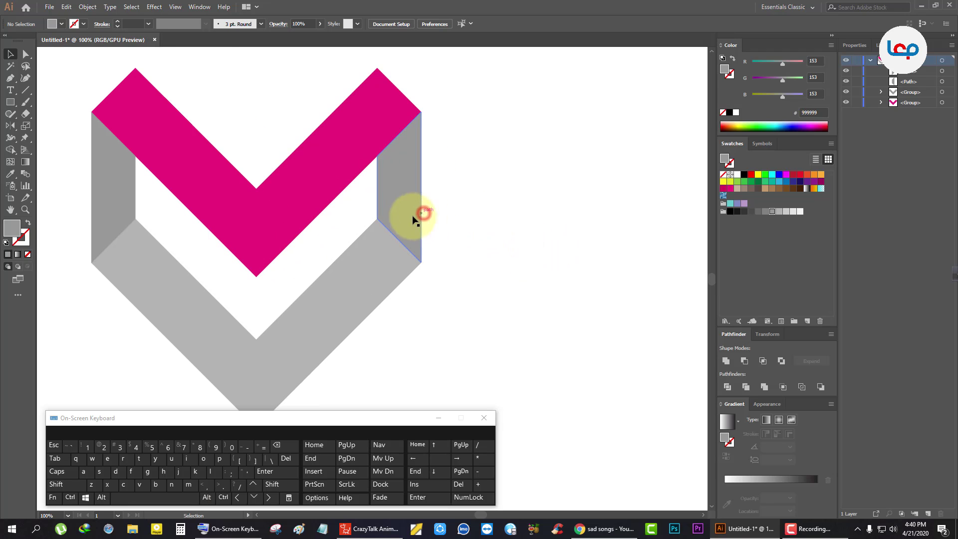
pyautogui.keyDown('shift'); pyautogui.click(100, 195); pyautogui.keyUp('shift')
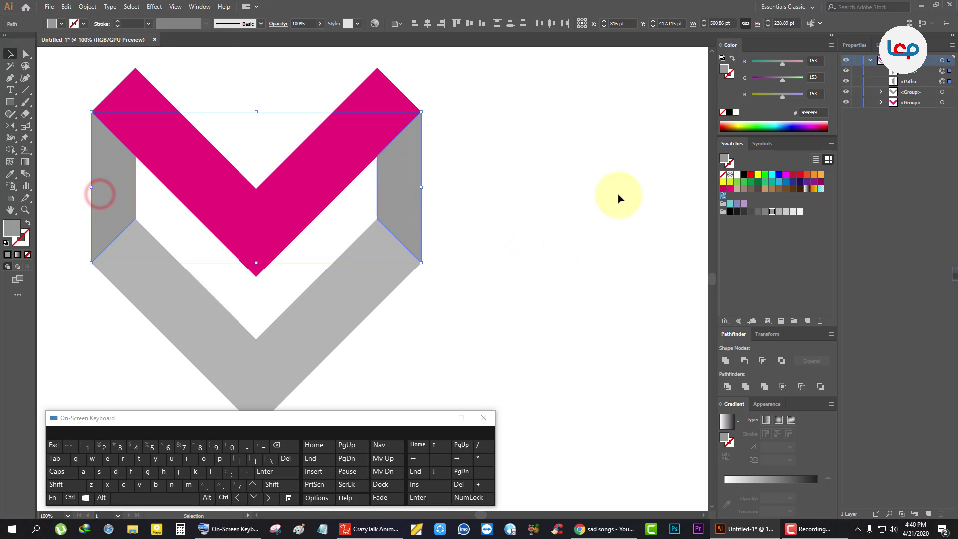
pyautogui.click(784, 215)
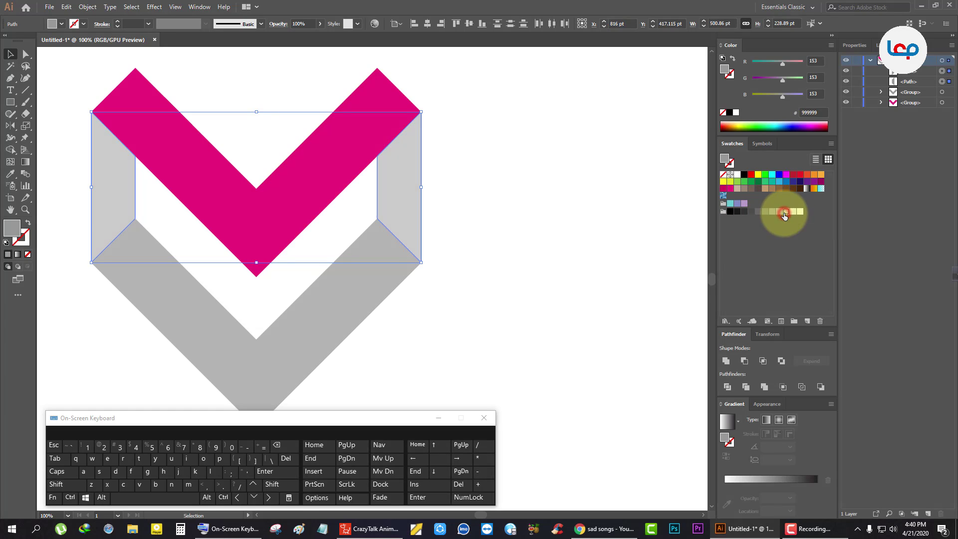
pyautogui.click(614, 227)
# Fill the lower V with very light gray E6E6E6.
pyautogui.keyDown('alt'); pyautogui.scroll(-1, 530, 207); pyautogui.keyUp('alt')
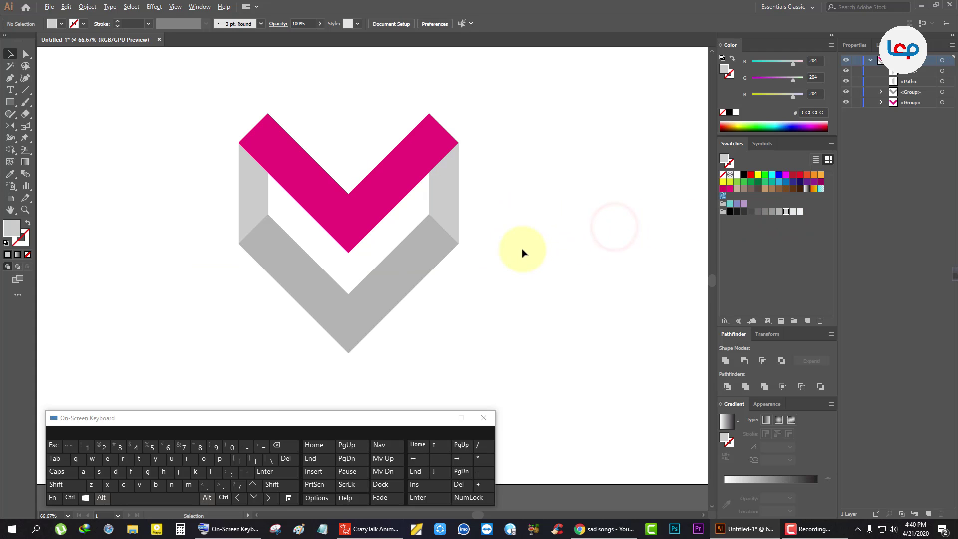
pyautogui.click(321, 291)
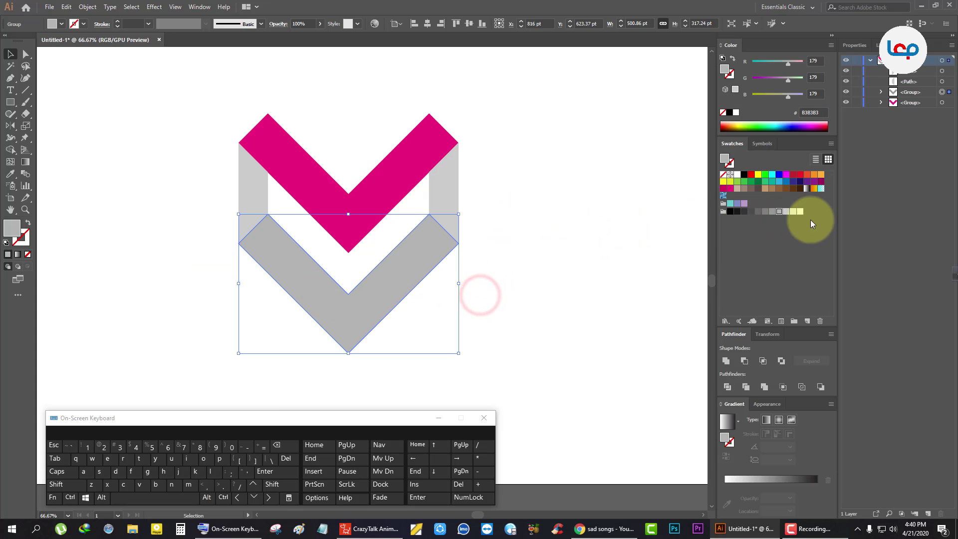
pyautogui.click(794, 214)
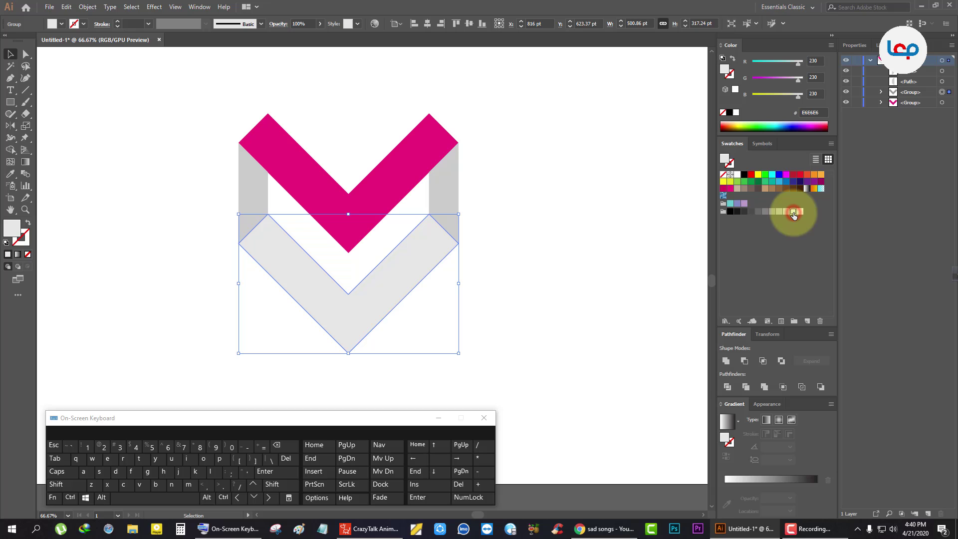
pyautogui.click(569, 241)
# Draw a thin triangular shadow about 67 pt wide with the Pen tool on the left side piece, along the upper V's lower edge.
pyautogui.keyDown('alt'); pyautogui.scroll(-1, 383, 245); pyautogui.keyUp('alt')
pyautogui.click(518, 243)
pyautogui.keyDown('alt'); pyautogui.scroll(-1, 305, 205); pyautogui.keyUp('alt')
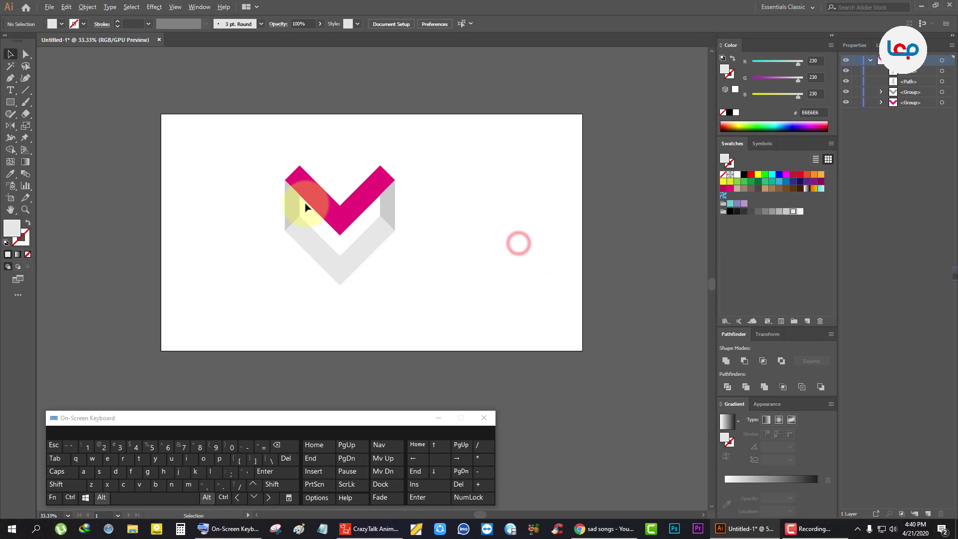
pyautogui.keyDown('alt'); pyautogui.scroll(2, 394, 219); pyautogui.keyUp('alt')
pyautogui.click(456, 206)
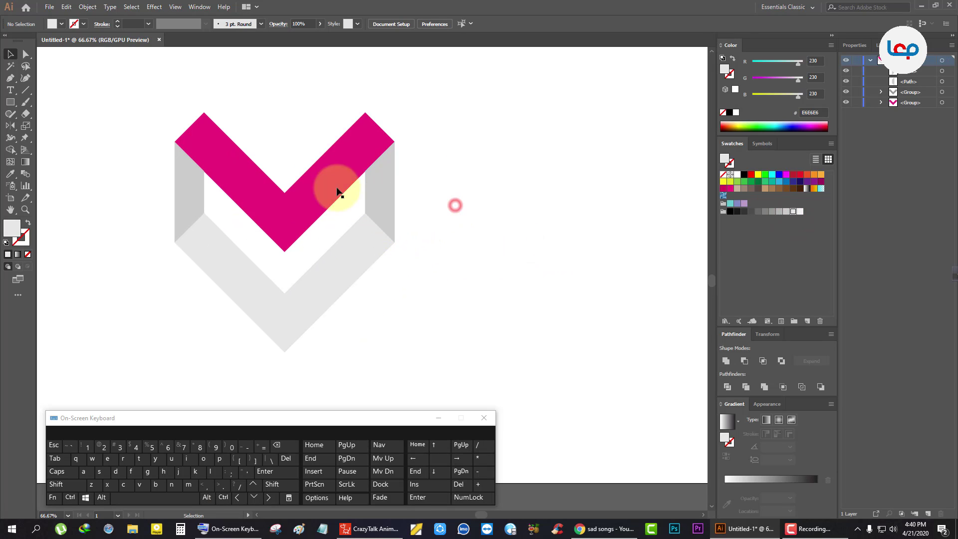
pyautogui.keyDown('alt'); pyautogui.scroll(2, 251, 167); pyautogui.keyUp('alt')
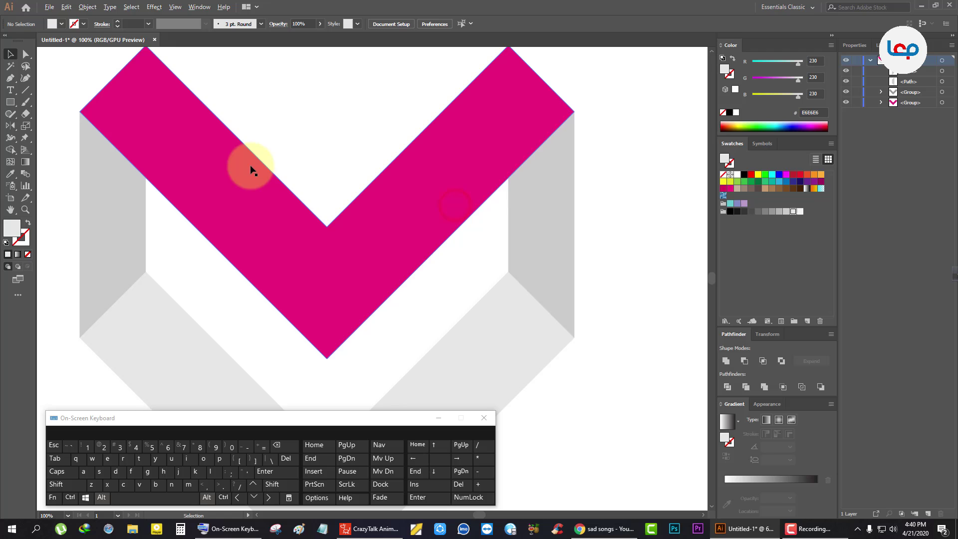
pyautogui.click(10, 78)
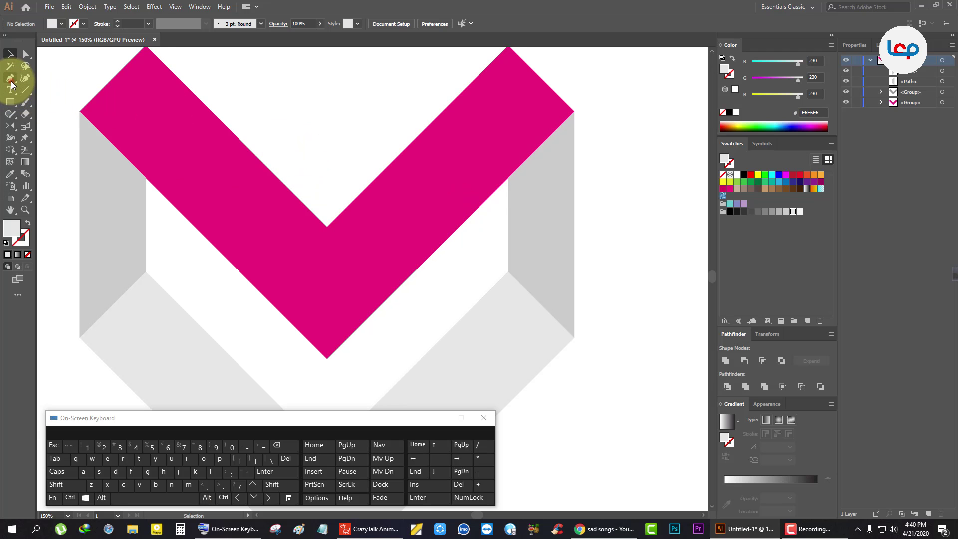
pyautogui.click(80, 112)
pyautogui.click(146, 178)
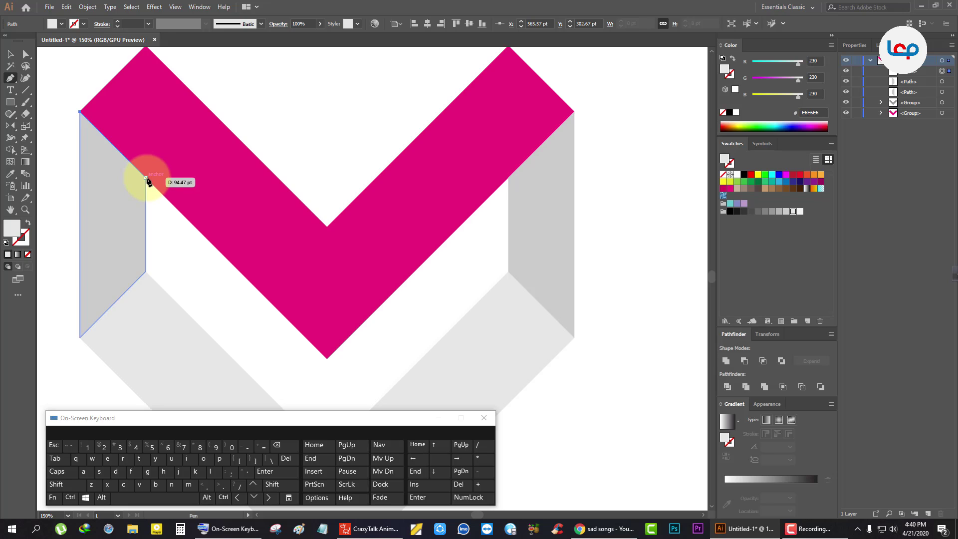
pyautogui.click(80, 136)
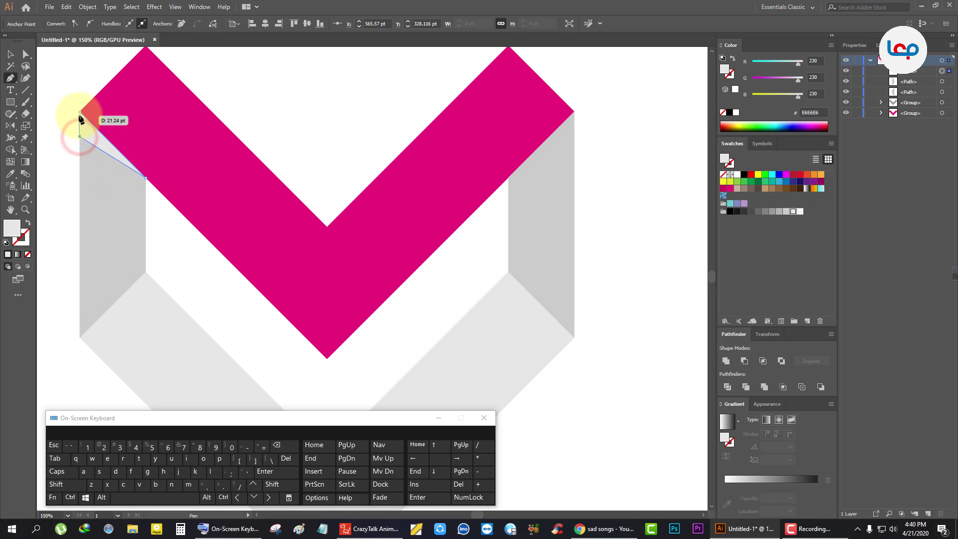
pyautogui.click(80, 112)
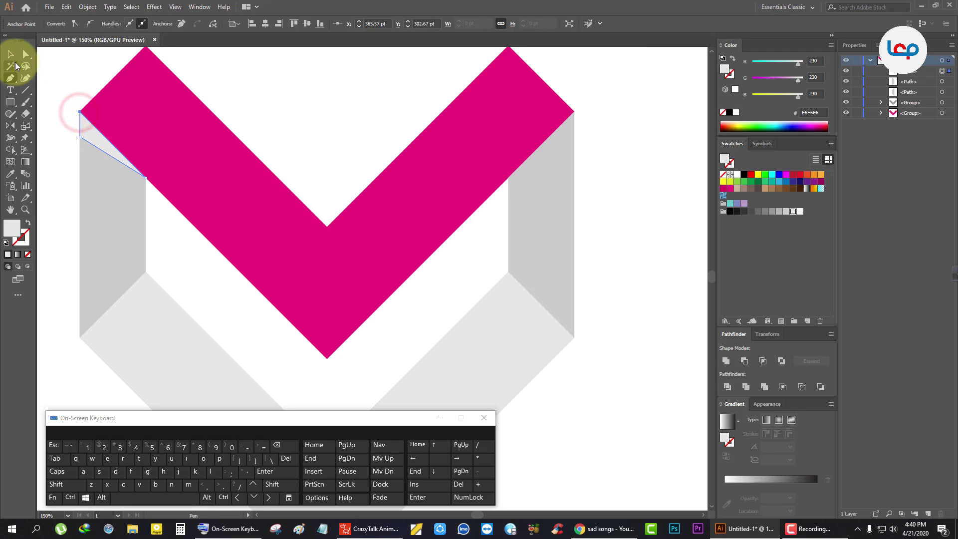
# Fill the new triangular shadow with black 000000 and set its opacity to 20%.
pyautogui.click(10, 54)
pyautogui.click(57, 73)
pyautogui.click(80, 126)
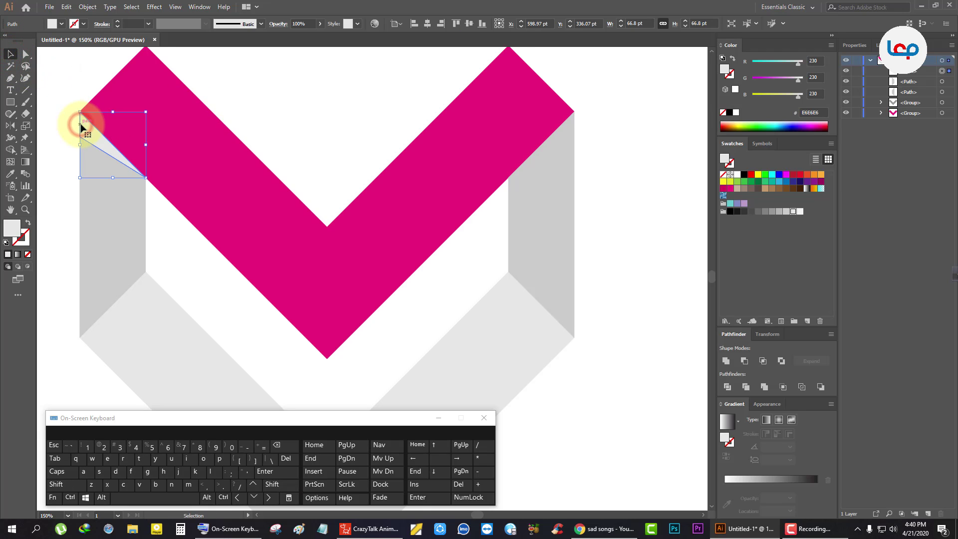
pyautogui.click(744, 175)
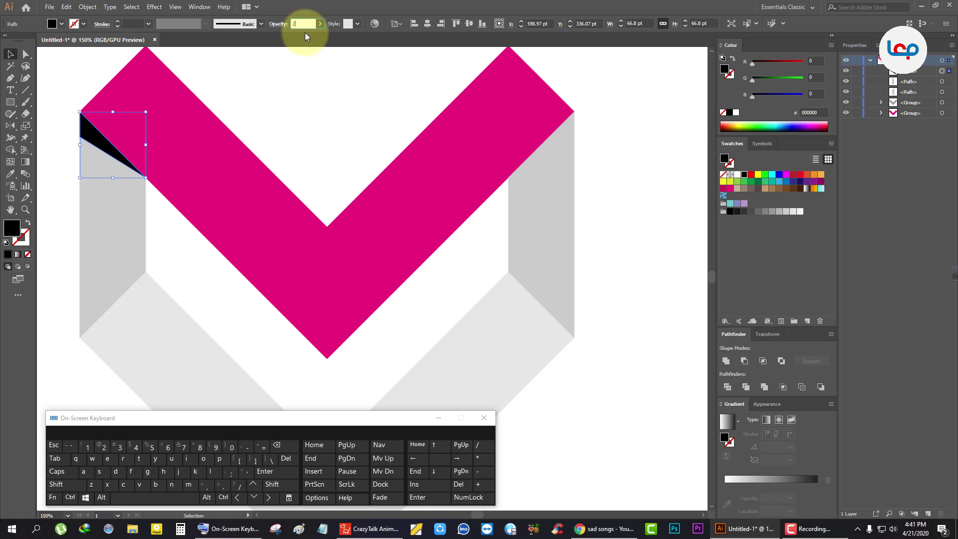
pyautogui.click(325, 112)
pyautogui.scroll(-2, 299, 142)
pyautogui.scroll(1, 343, 147)
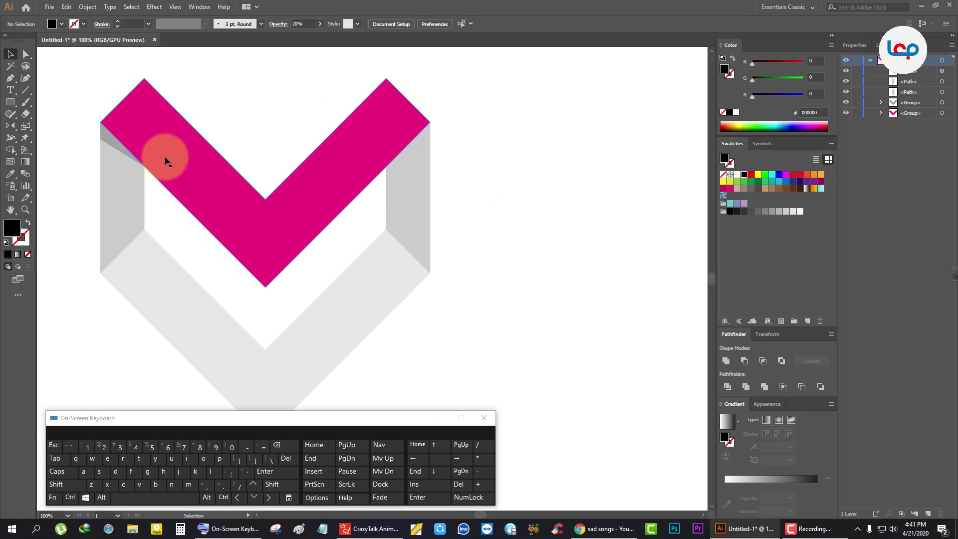
# Lower the left triangular shadow's opacity to 10%.
pyautogui.click(120, 151)
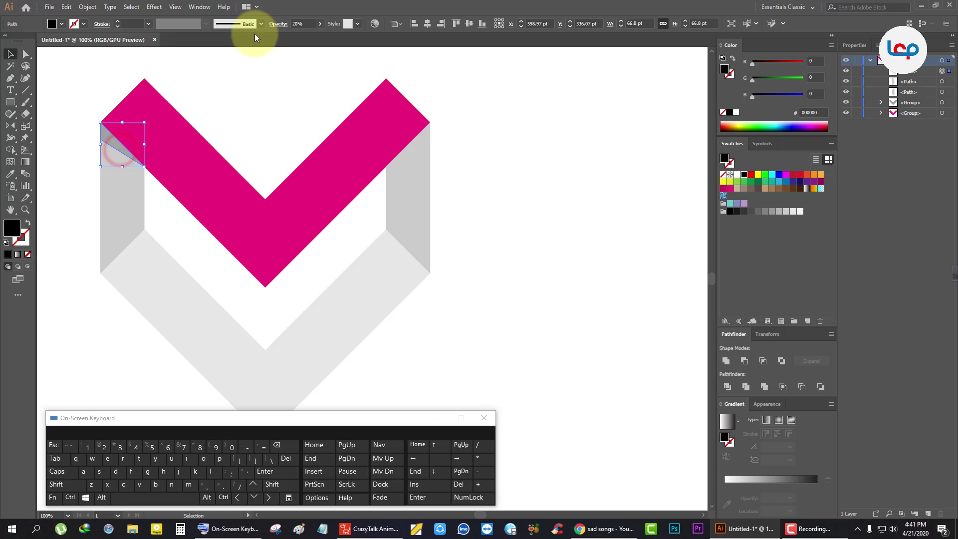
pyautogui.click(296, 23)
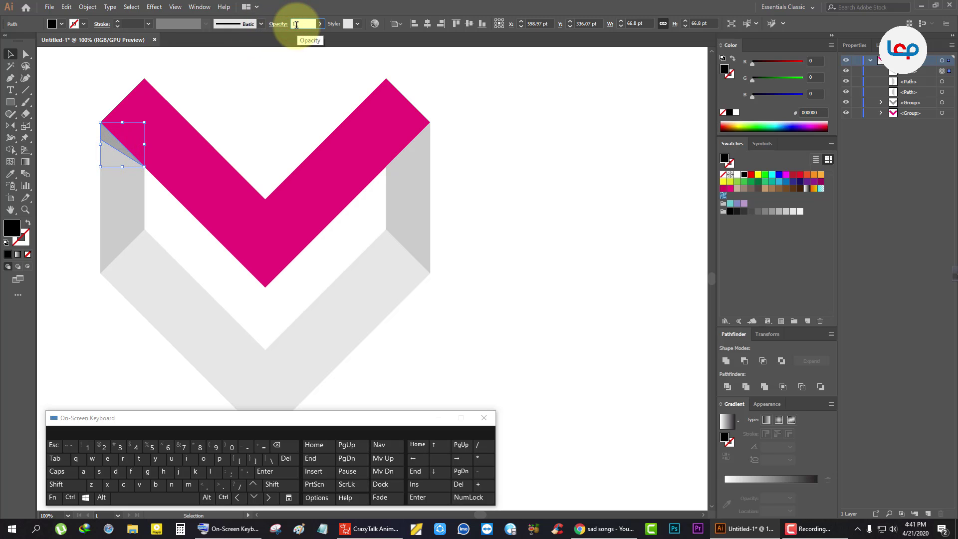
pyautogui.click(263, 106)
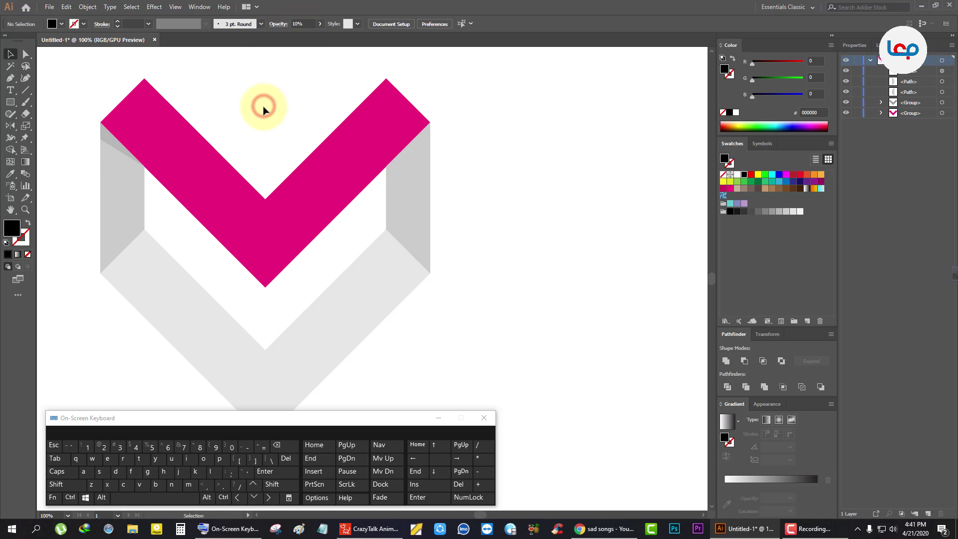
# Reflect a copy of the triangular shadow across the vertical axis through the upper V's bottom point onto the right side piece.
pyautogui.click(125, 151)
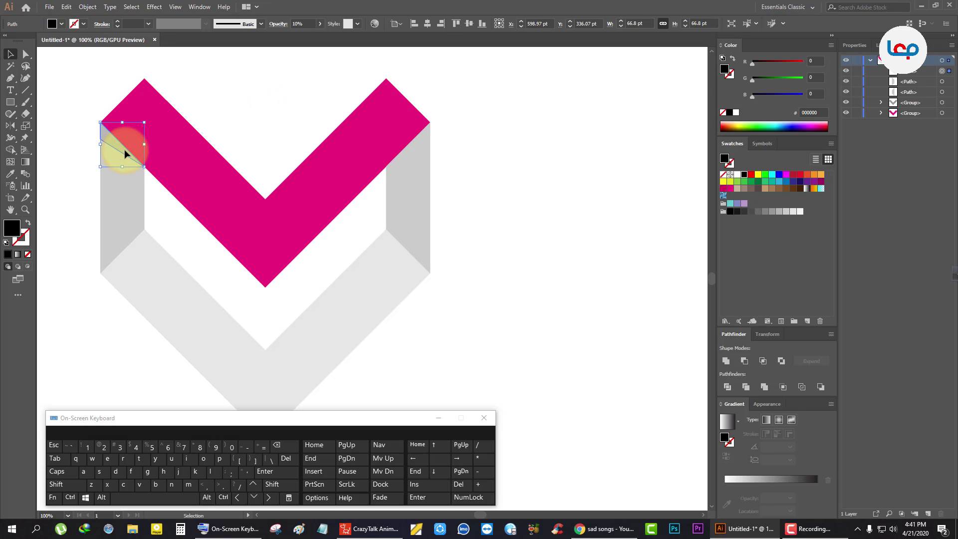
pyautogui.click(12, 128)
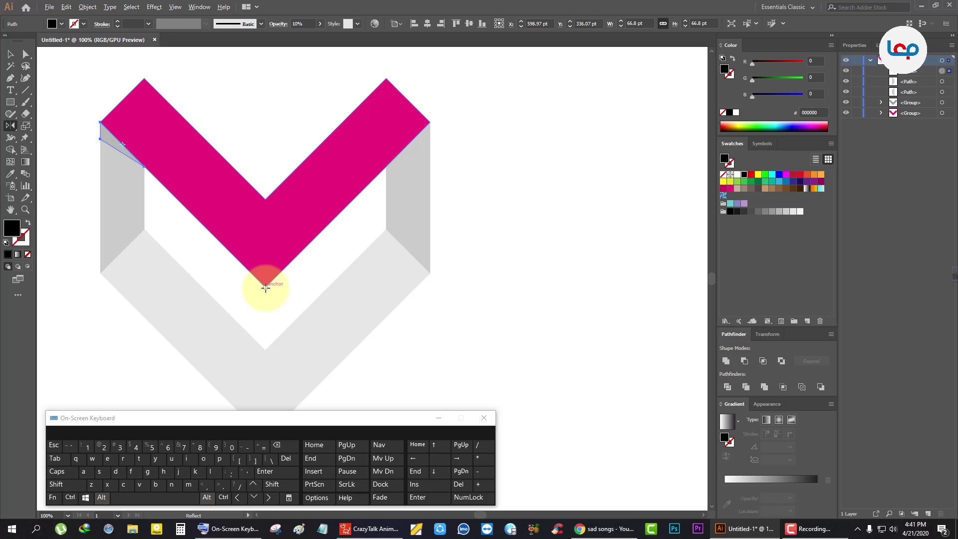
pyautogui.keyDown('alt'); pyautogui.click(265, 288); pyautogui.keyUp('alt')
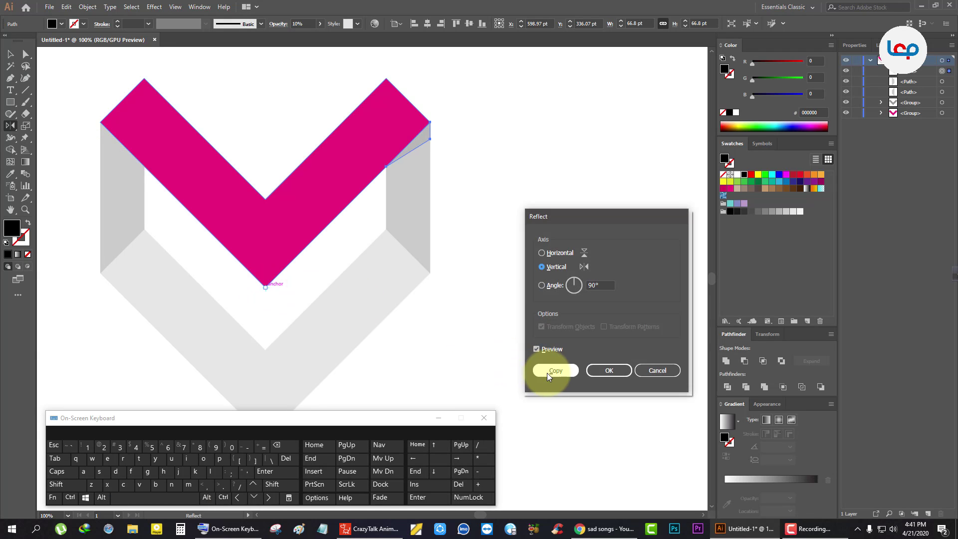
pyautogui.click(553, 370)
pyautogui.click(10, 54)
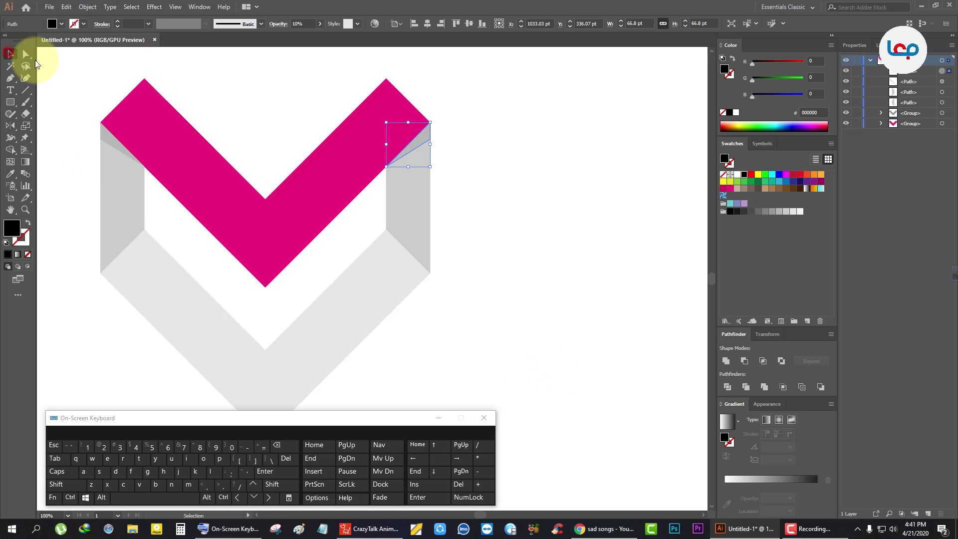
pyautogui.scroll(-1, 464, 150)
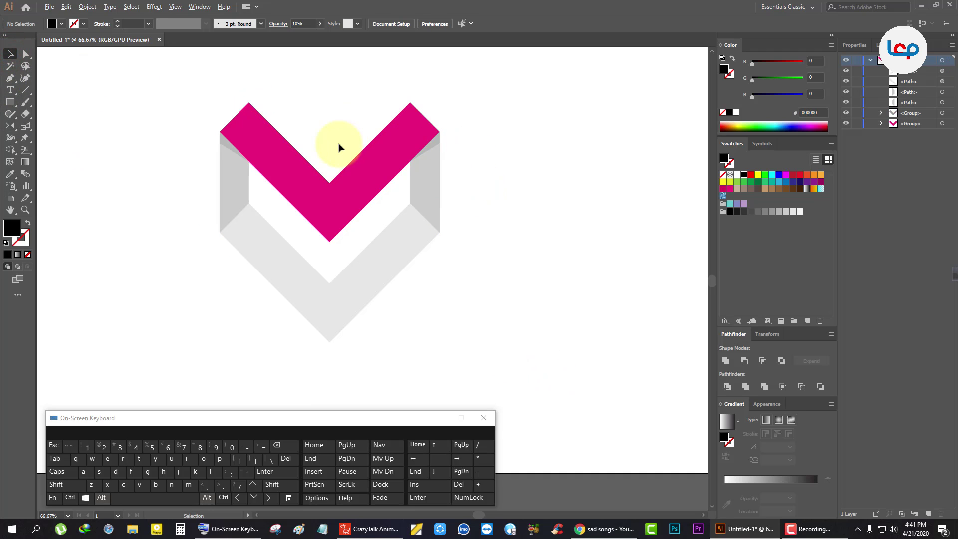
# Fill the upper V with yellow-green D9E021.
pyautogui.scroll(-1, 338, 146)
pyautogui.click(475, 209)
pyautogui.scroll(1, 447, 190)
pyautogui.click(328, 160)
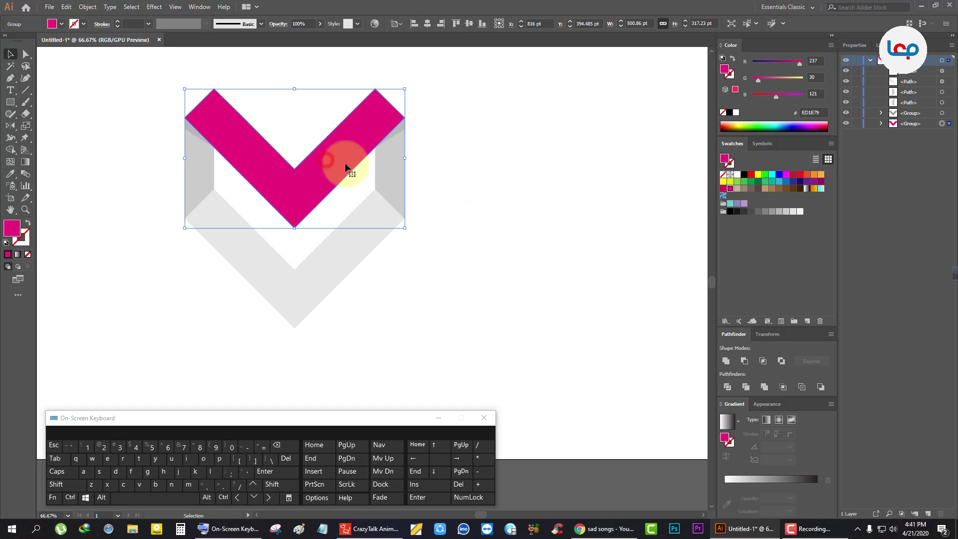
pyautogui.click(730, 183)
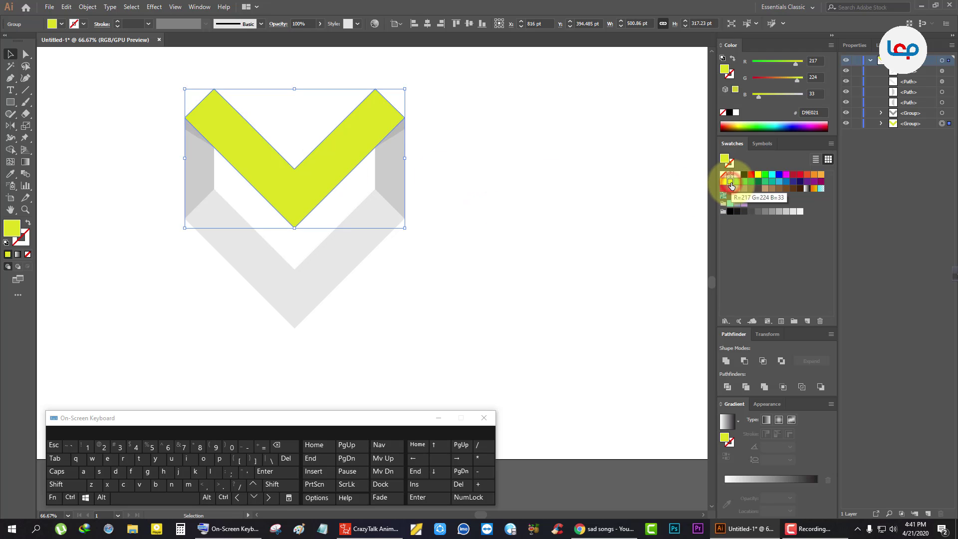
pyautogui.click(530, 203)
pyautogui.scroll(-1, 391, 225)
pyautogui.scroll(-1, 430, 245)
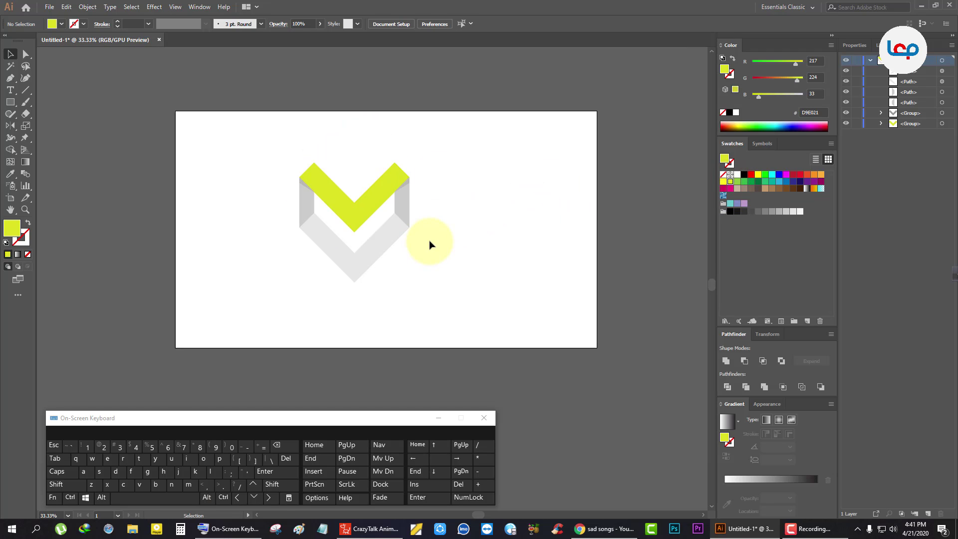
# Try dark blue swatches 2E3192 and 1B1464 on the upper V and fill it with blue 0071BC.
pyautogui.scroll(2, 403, 210)
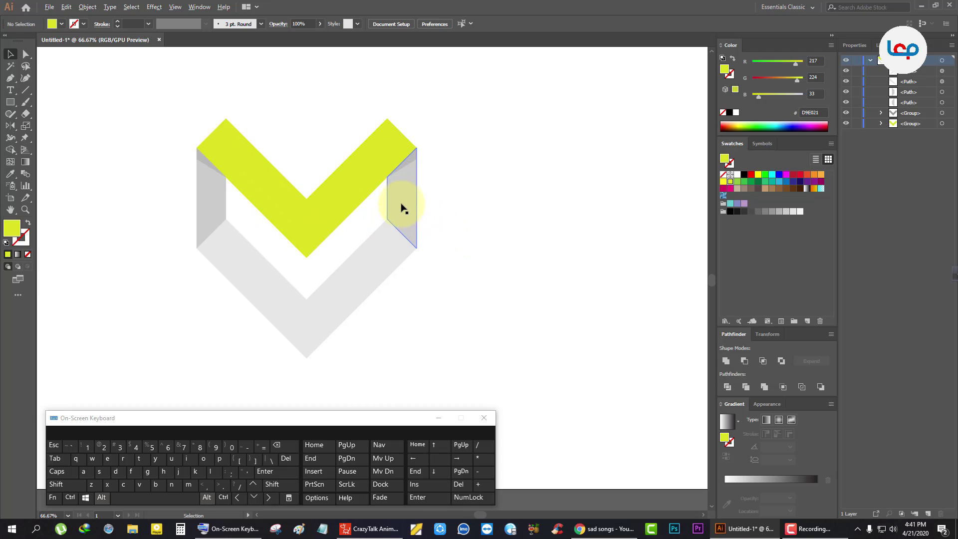
pyautogui.click(355, 193)
pyautogui.click(794, 182)
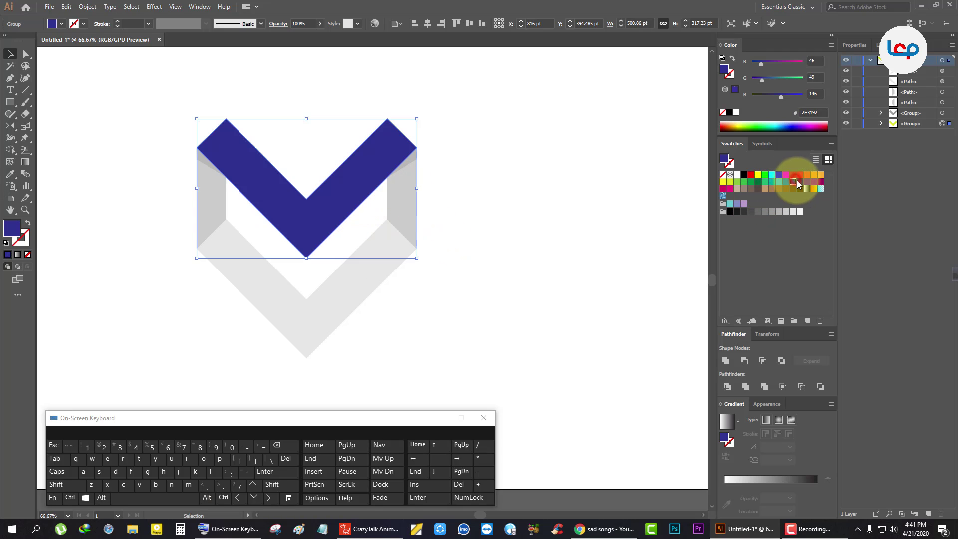
pyautogui.click(800, 182)
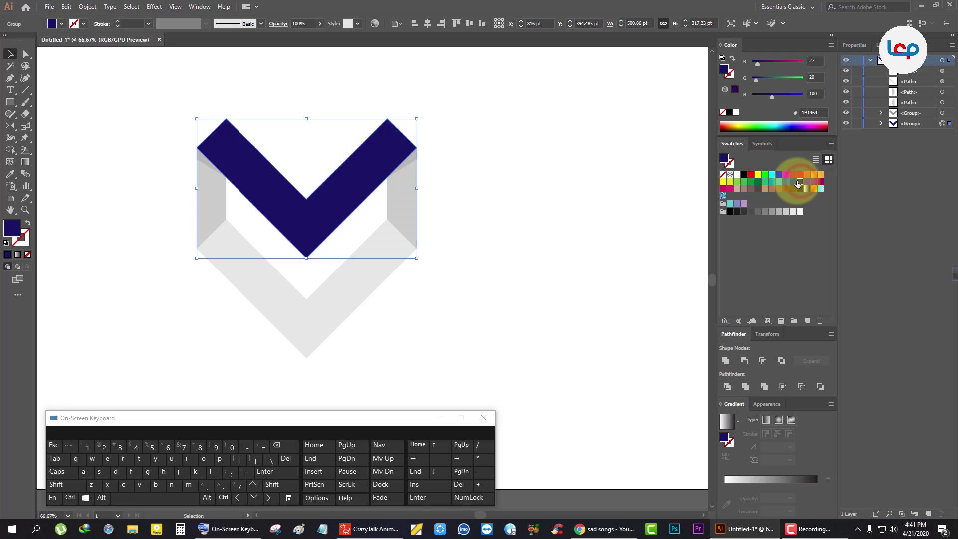
pyautogui.click(786, 182)
pyautogui.click(491, 222)
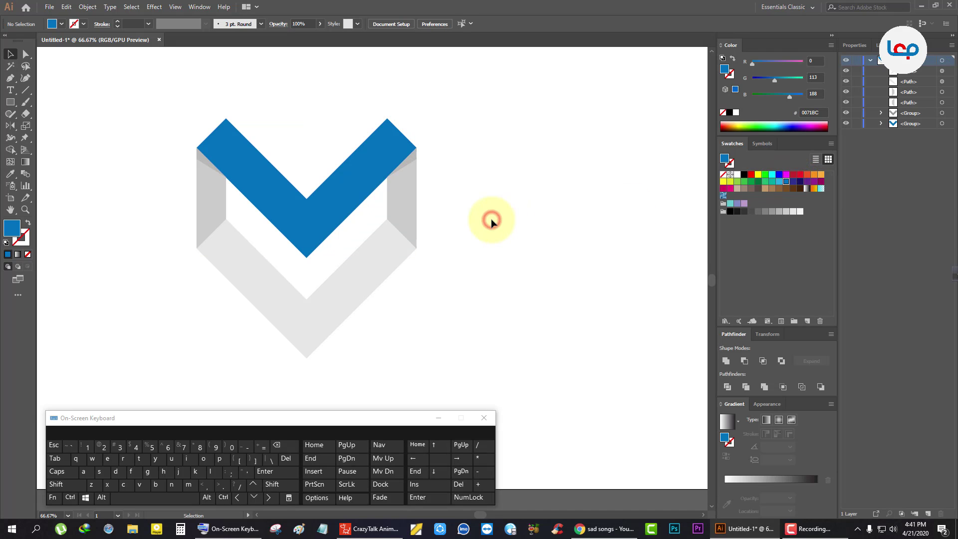
# Fill the upper V with red ED1C24.
pyautogui.click(330, 205)
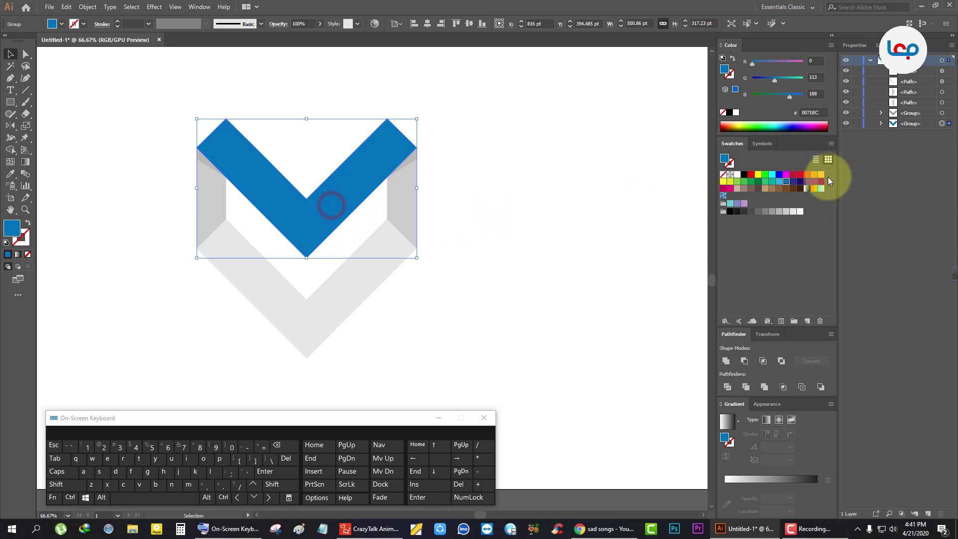
pyautogui.click(801, 175)
pyautogui.click(567, 223)
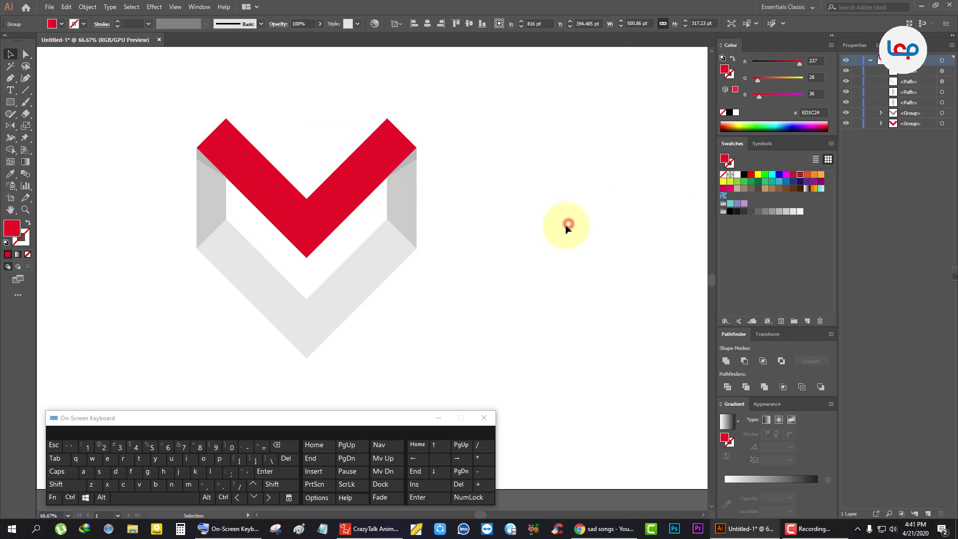
# Minimize the on-screen keyboard and change the upper V's fill to yellow-green D9E021.
pyautogui.click(437, 418)
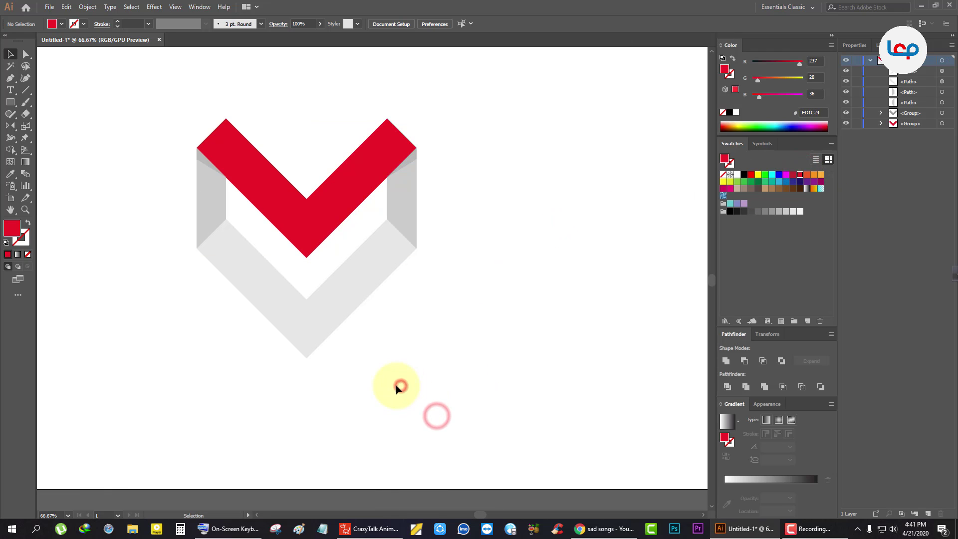
pyautogui.keyDown('alt'); pyautogui.scroll(-2, 393, 329); pyautogui.keyUp('alt')
pyautogui.keyDown('alt'); pyautogui.scroll(2, 393, 329); pyautogui.keyUp('alt')
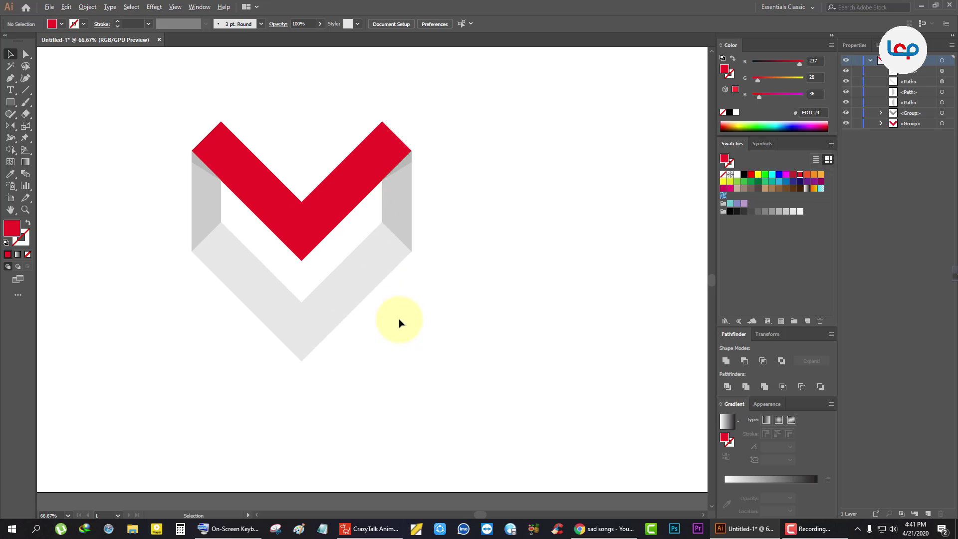
pyautogui.click(332, 212)
pyautogui.click(730, 182)
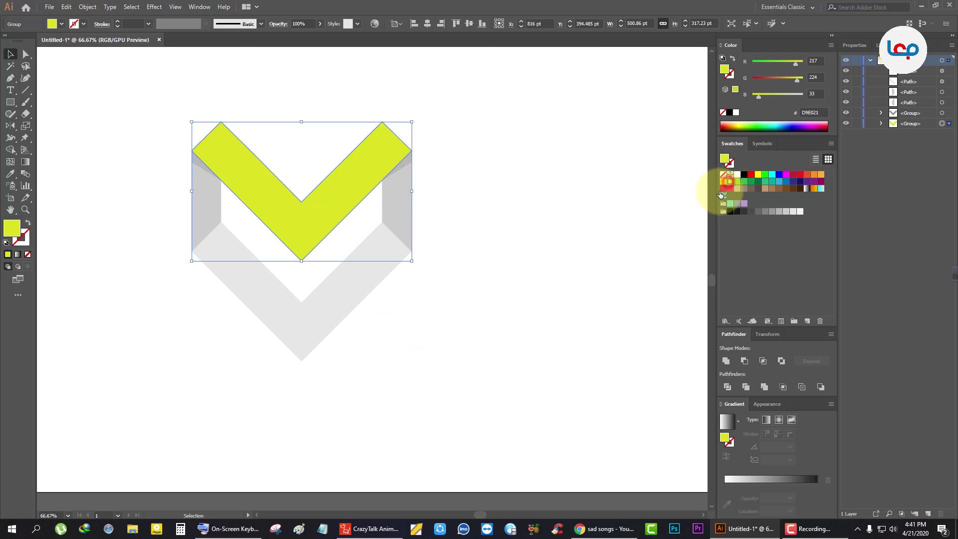
pyautogui.click(534, 282)
# Group all the logo pieces, including both V shapes, the side pieces and the shadows.
pyautogui.moveTo(474, 370); pyautogui.dragTo(183, 146)
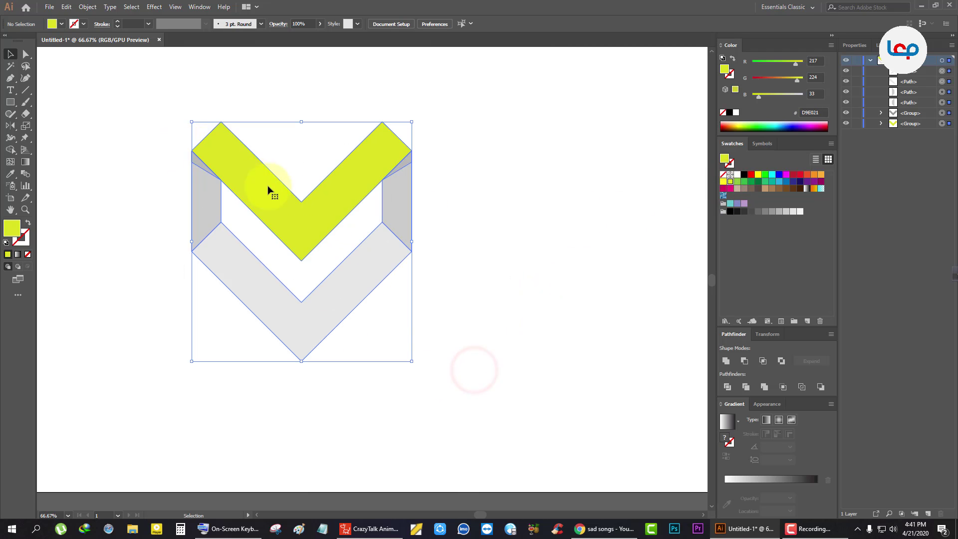
pyautogui.rightClick(301, 203)
pyautogui.click(332, 263)
pyautogui.click(459, 257)
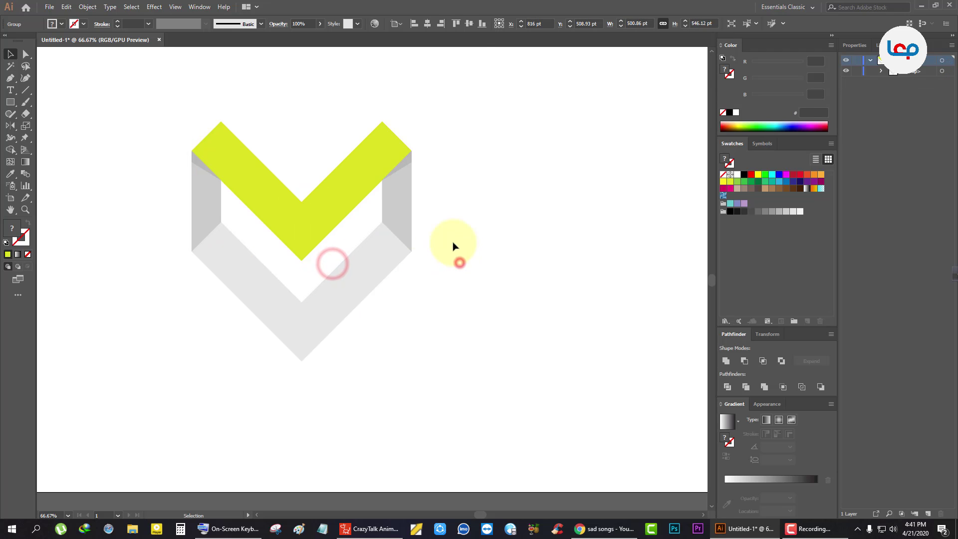
# Center the grouped logo horizontally and vertically on the artboard.
pyautogui.click(359, 186)
pyautogui.click(429, 23)
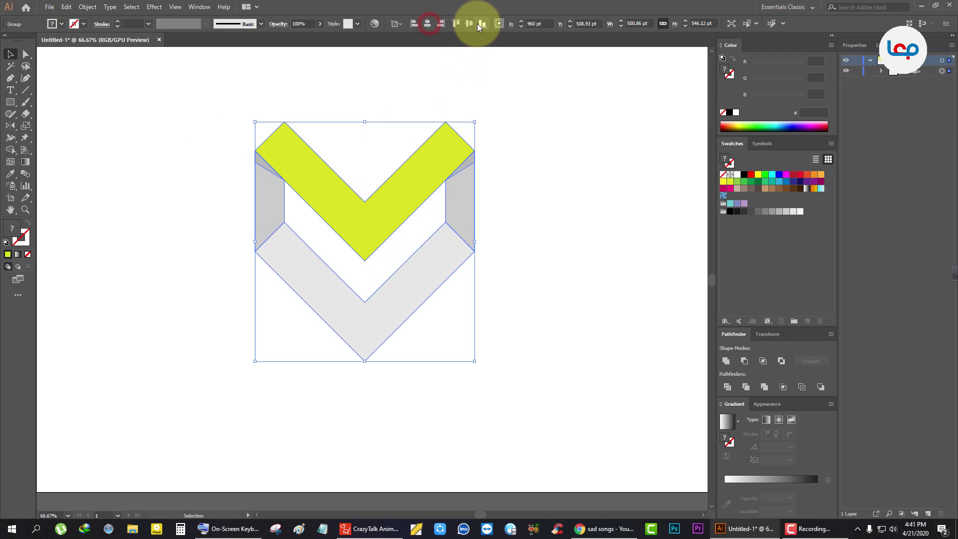
pyautogui.click(469, 23)
pyautogui.click(440, 96)
pyautogui.scroll(-2, 281, 223)
pyautogui.scroll(2, 351, 234)
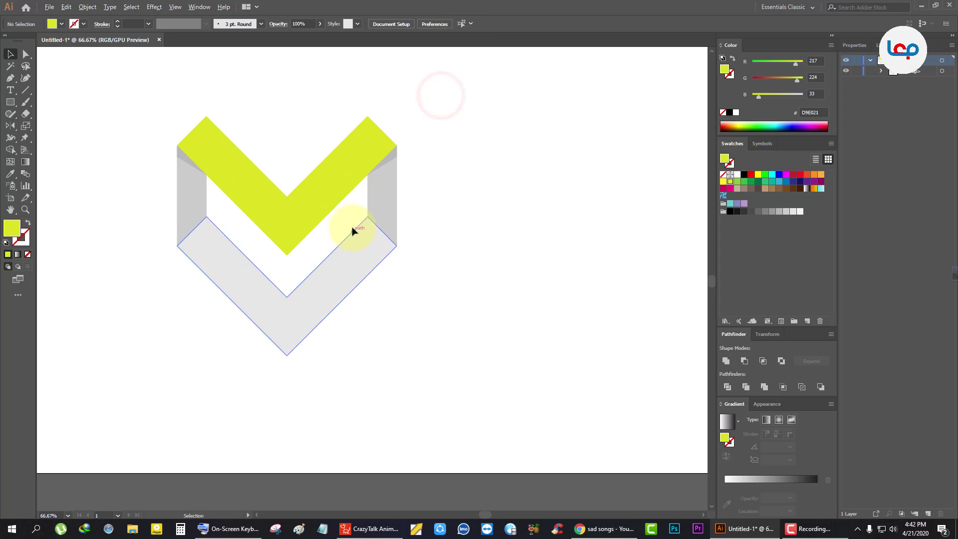
# Enlarge the grouped logo proportionally from its center by about a quarter.
pyautogui.click(373, 191)
pyautogui.moveTo(395, 115); pyautogui.dragTo(470, 85)
pyautogui.click(513, 154)
pyautogui.scroll(-2, 422, 225)
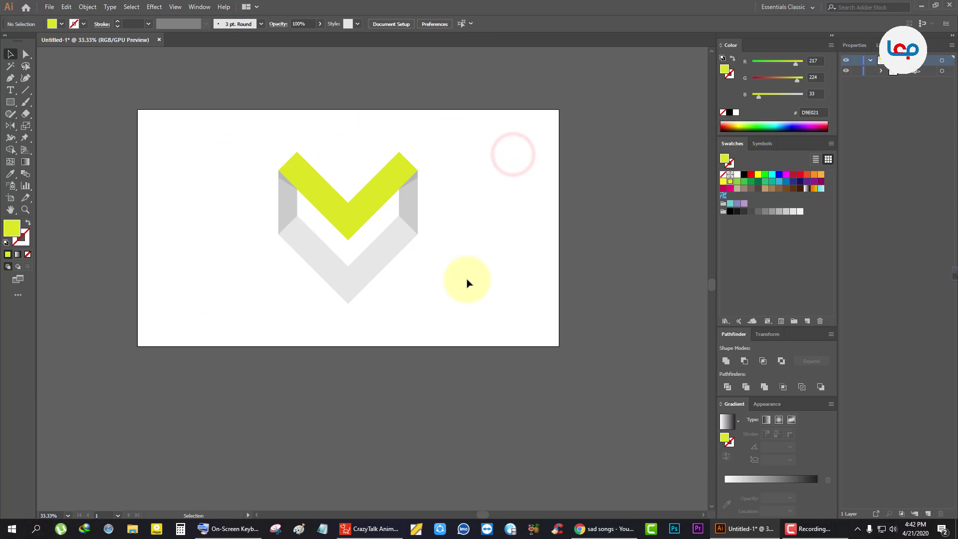
# Draw a circle about 450 pt in diameter, centered just below the logo's lower tip.
pyautogui.click(465, 277)
pyautogui.moveTo(12, 99); pyautogui.dragTo(30, 123)
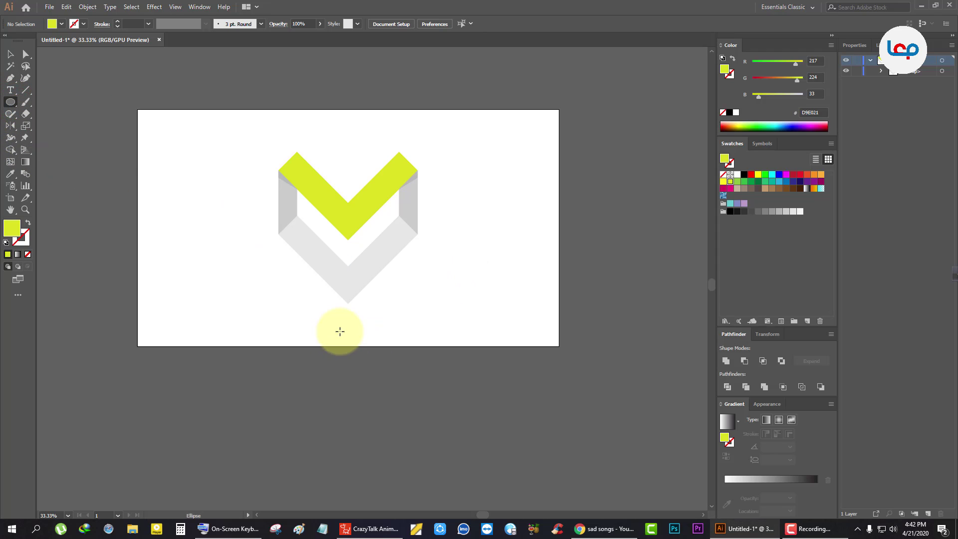
pyautogui.moveTo(348, 328); pyautogui.dragTo(352, 376)
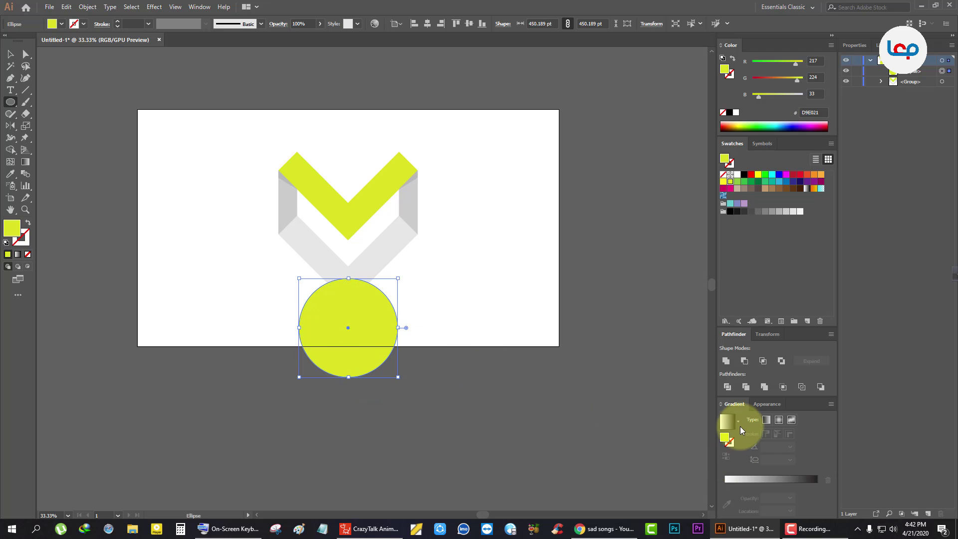
# Fill the circle with a radial gradient reversed to run from black center to white edge, with the midpoint at about 28%.
pyautogui.click(726, 426)
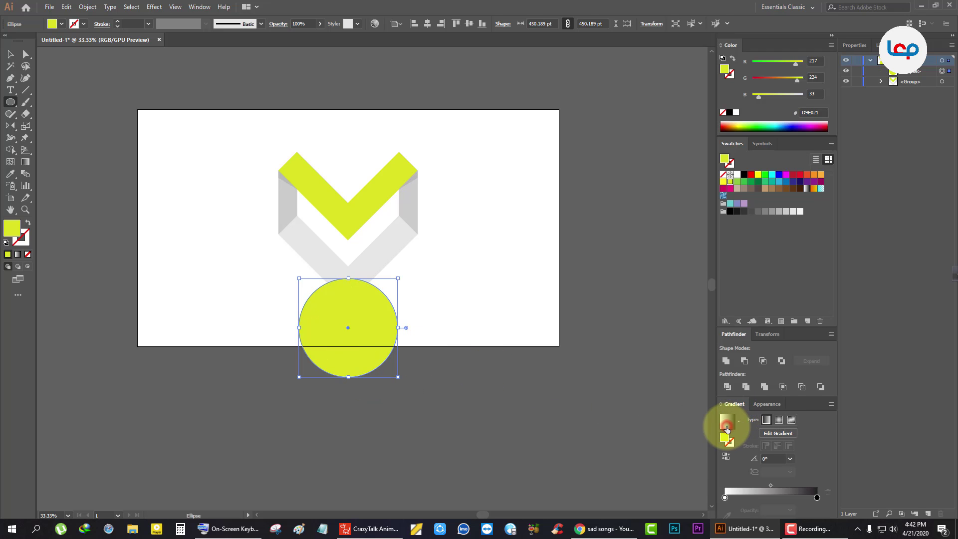
pyautogui.click(778, 408)
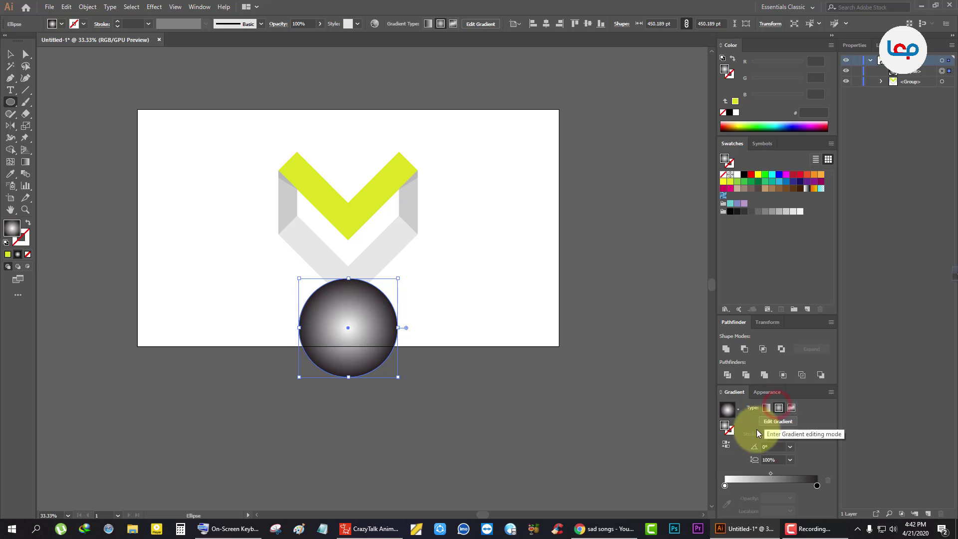
pyautogui.click(726, 444)
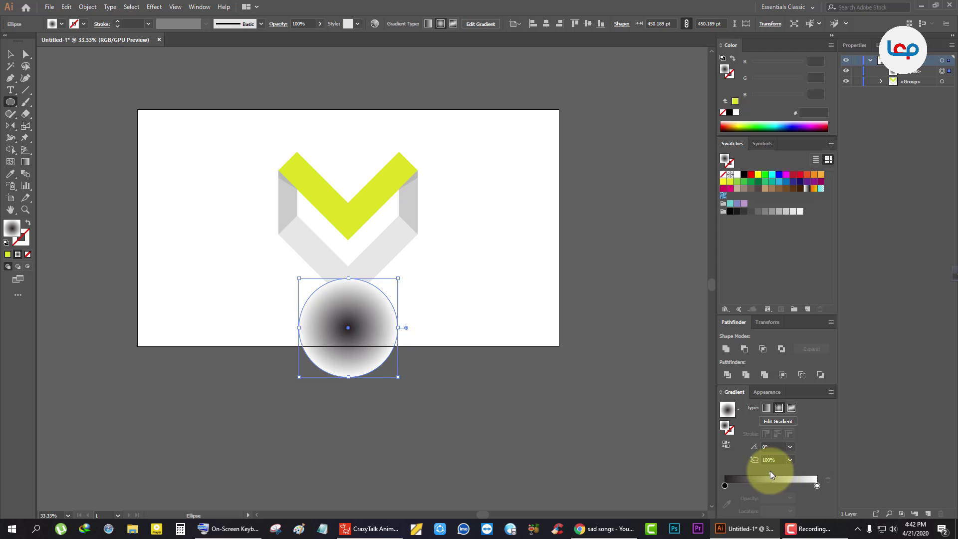
pyautogui.moveTo(771, 477); pyautogui.dragTo(750, 474)
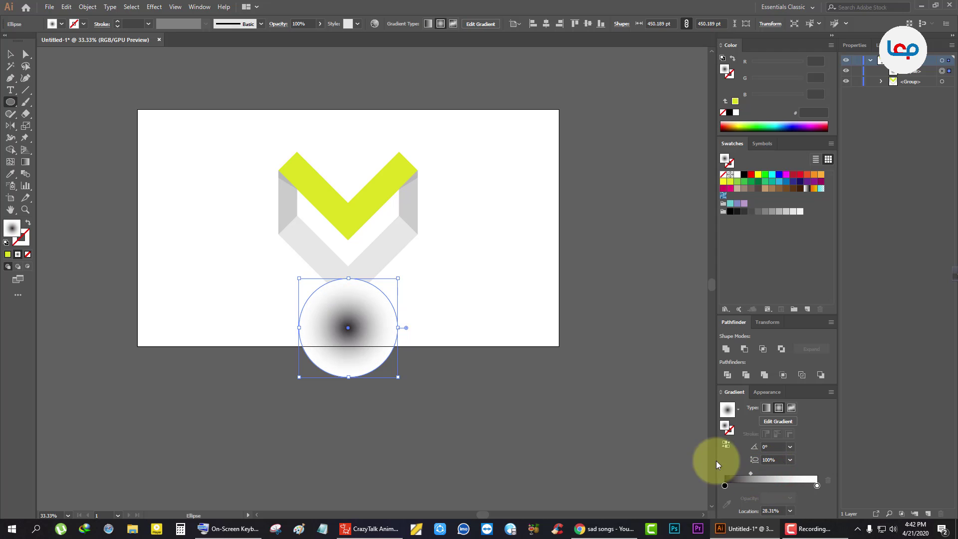
# Set the gradient circle's opacity to 70% and flatten it from above into a thin ellipse about 36 pt high.
pyautogui.click(302, 24)
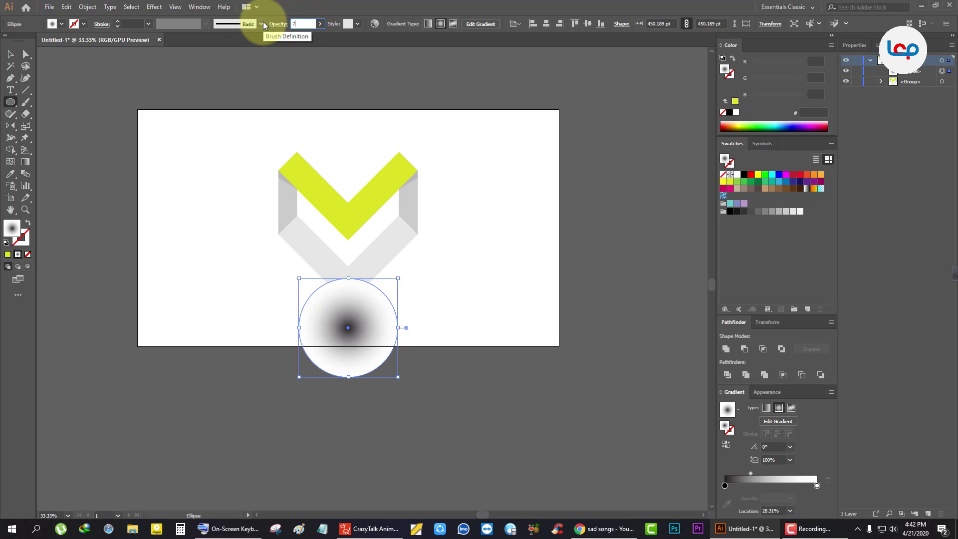
pyautogui.press('Return')
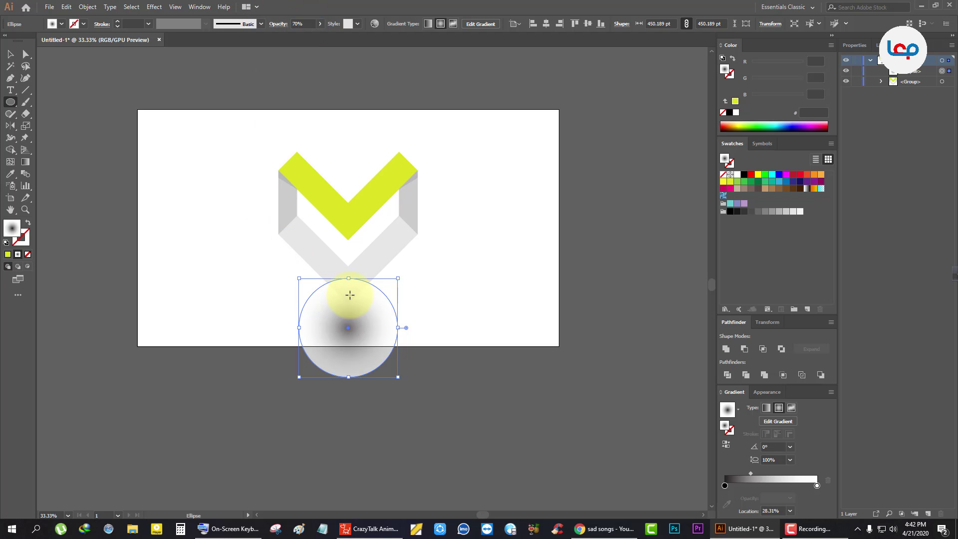
pyautogui.moveTo(350, 278); pyautogui.dragTo(350, 370)
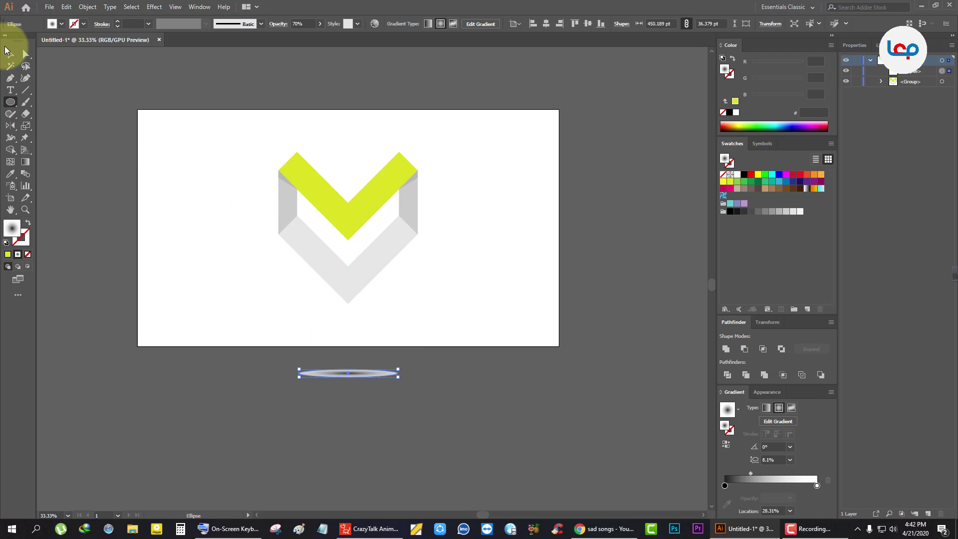
# Move the flattened ellipse up onto the artboard, directly beneath the logo's lower tip, as a ground shadow.
pyautogui.click(10, 54)
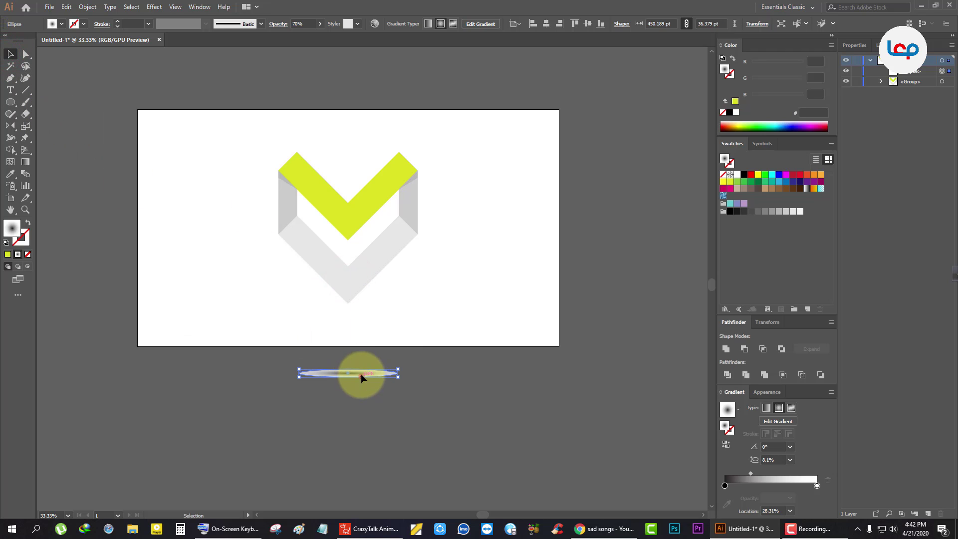
pyautogui.moveTo(360, 373); pyautogui.dragTo(361, 323)
pyautogui.hotkey('ctrl', '=')
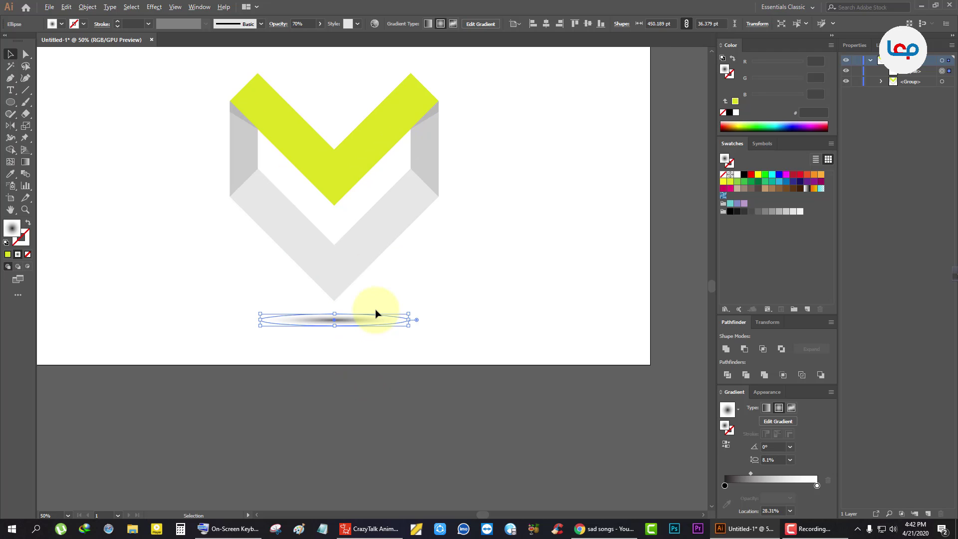
pyautogui.click(443, 310)
# Shift the shadow ellipse's gradient midpoint to about 24% so the dark center fades out sooner.
pyautogui.click(364, 321)
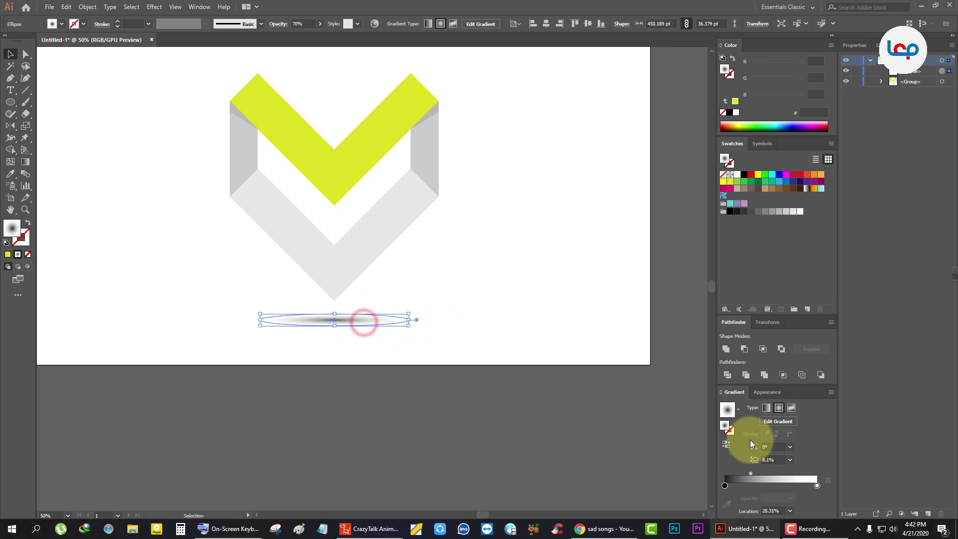
pyautogui.moveTo(750, 474); pyautogui.dragTo(746, 475)
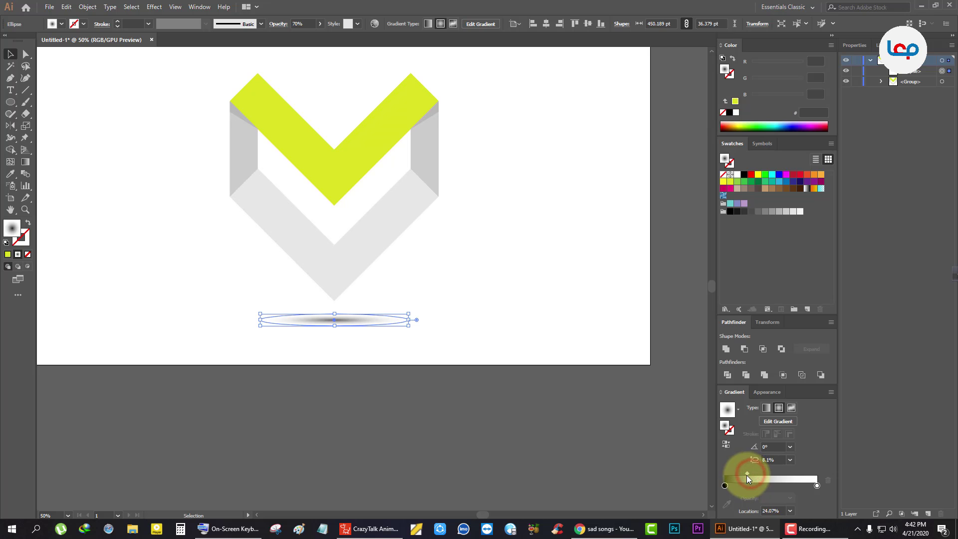
pyautogui.click(432, 345)
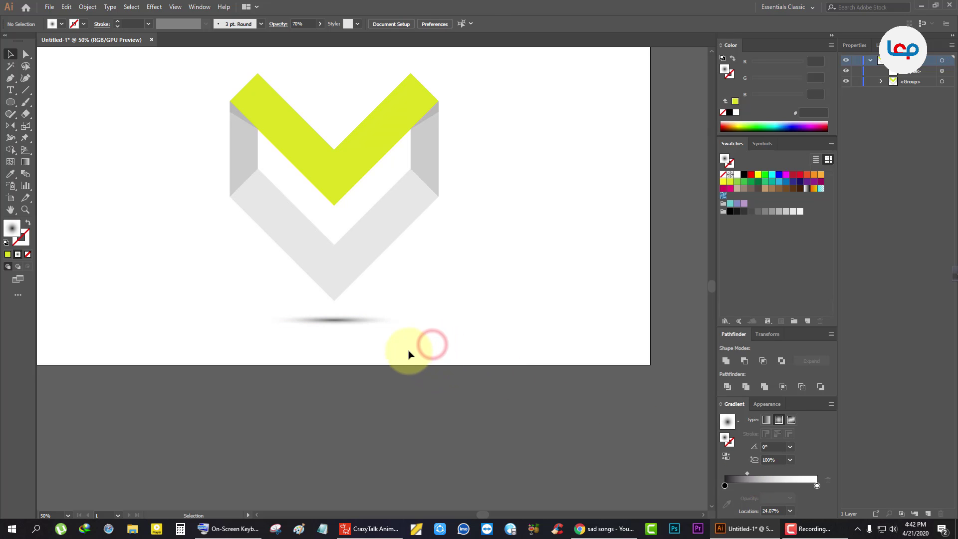
# Align the logo group and the shadow ellipse to each other by their horizontal centers.
pyautogui.click(378, 261)
pyautogui.keyDown('shift'); pyautogui.click(365, 321); pyautogui.keyUp('shift')
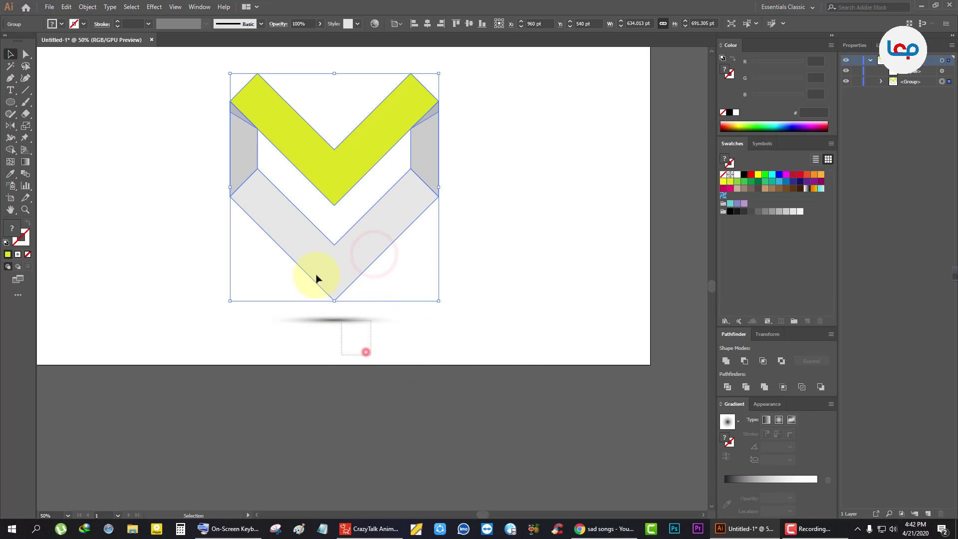
pyautogui.click(331, 268)
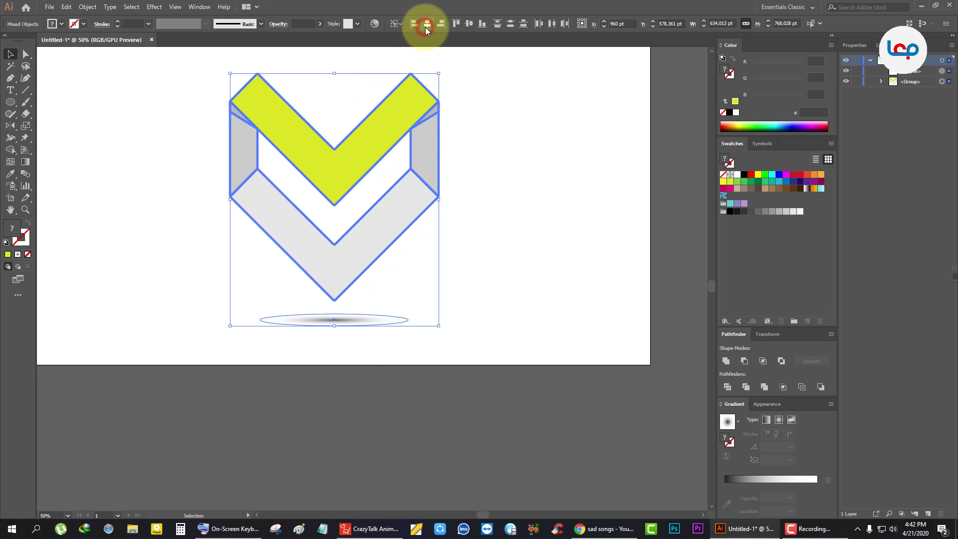
pyautogui.click(486, 137)
# Enlarge the shadow ellipse from its center so its soft edges reach slightly beyond the logo's width.
pyautogui.click(371, 319)
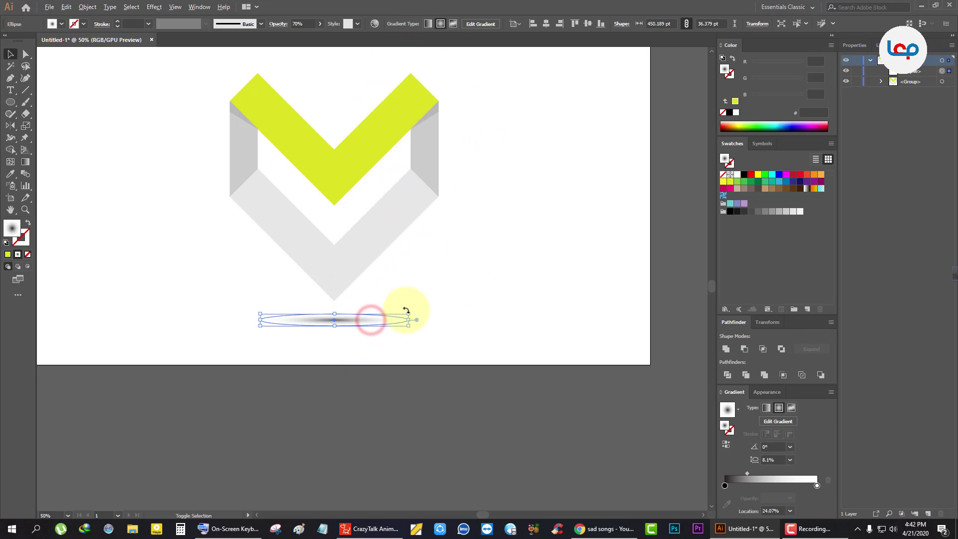
pyautogui.moveTo(407, 312); pyautogui.dragTo(456, 295)
pyautogui.click(429, 274)
# Examine the finished logo and its ground shadow, both as a whole on the artboard and close up.
pyautogui.scroll(-3, 325, 278)
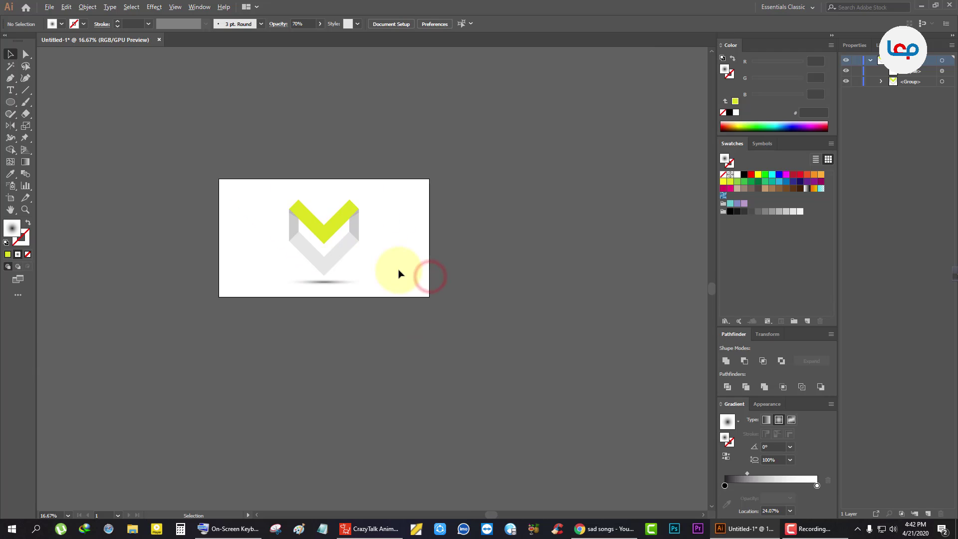
pyautogui.click(400, 270)
pyautogui.scroll(3, 315, 221)
pyautogui.click(434, 212)
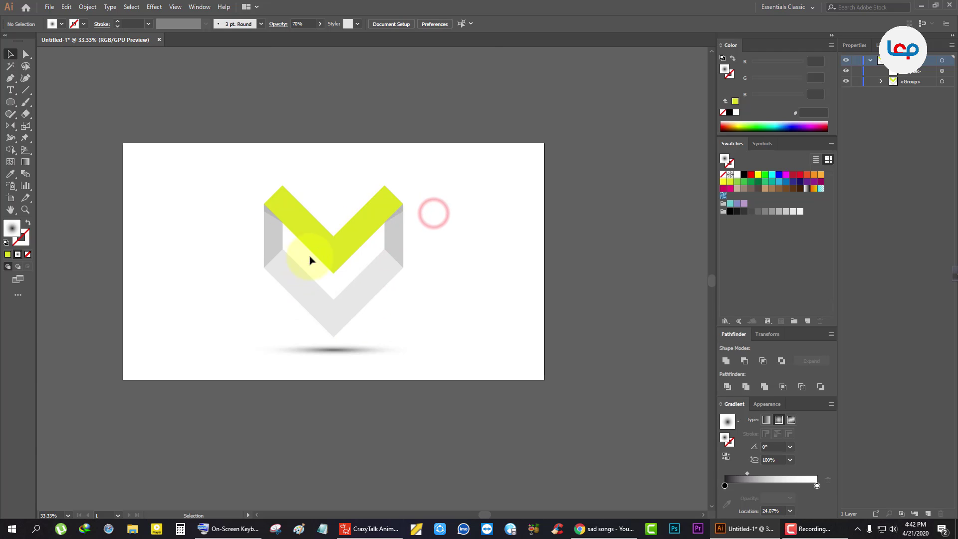
pyautogui.scroll(3, 324, 256)
pyautogui.moveTo(419, 277); pyautogui.dragTo(398, 252)
pyautogui.scroll(1, 404, 225)
pyautogui.click(510, 243)
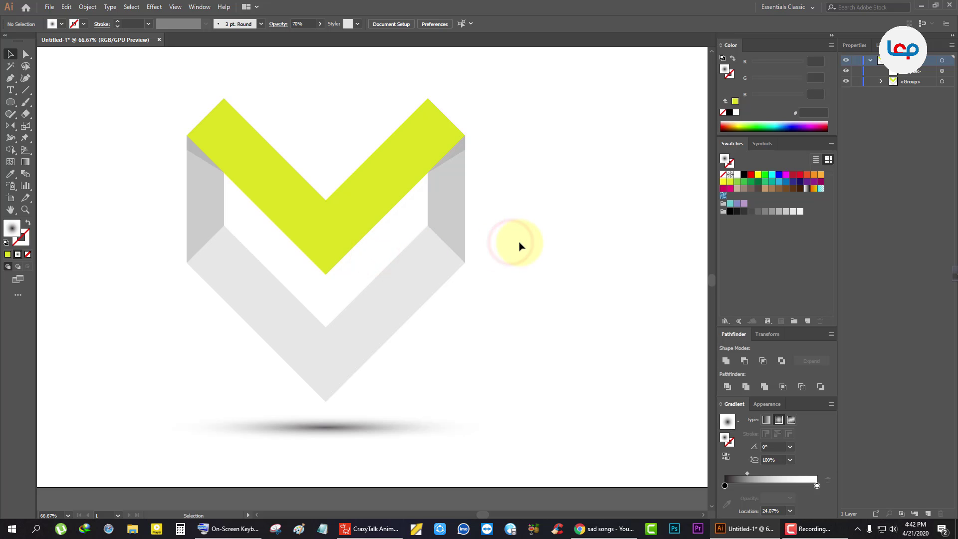